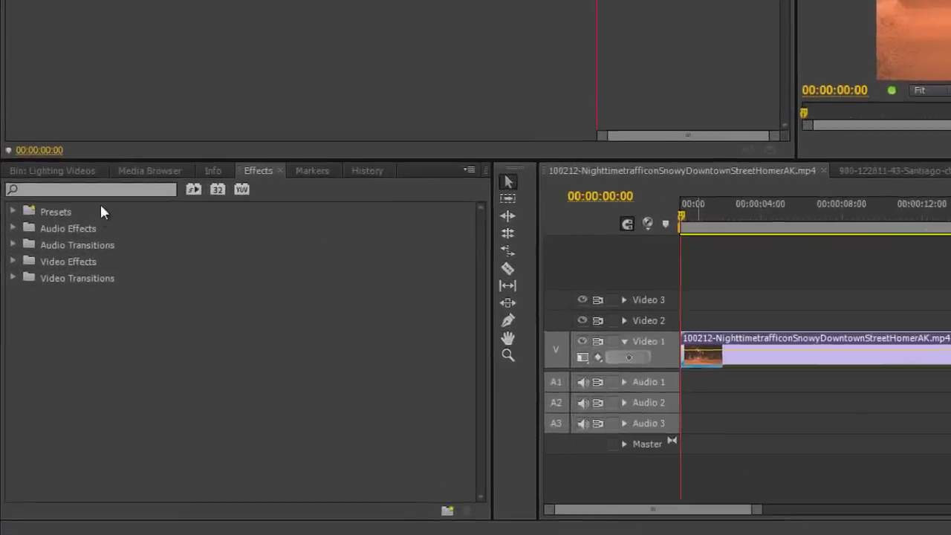
# Search the effects library for "expo" and clear the search
pyautogui.click(133, 192)
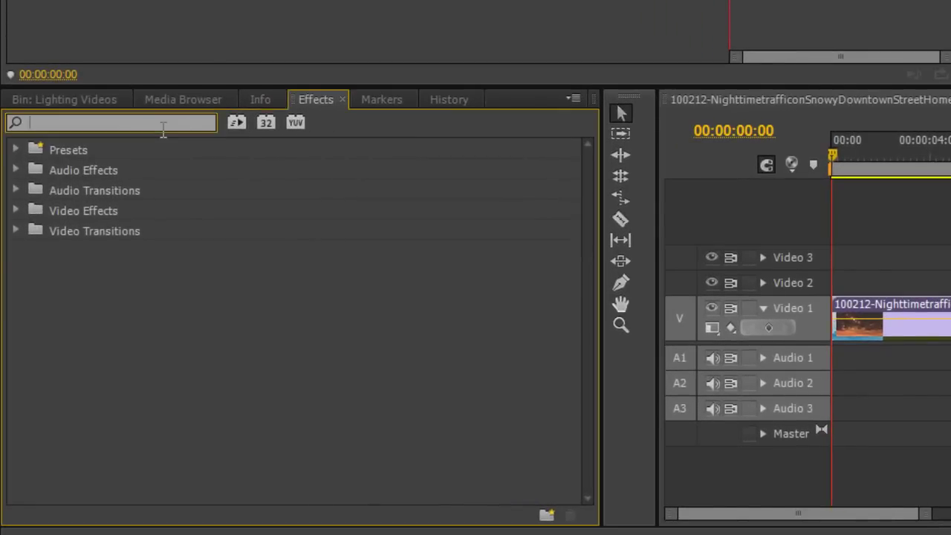
pyautogui.write('expo')
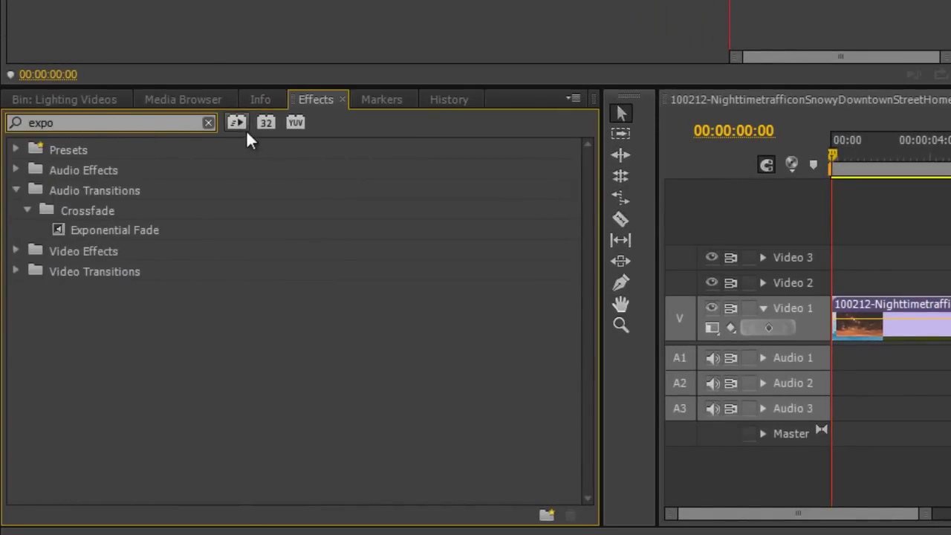
pyautogui.click(209, 123)
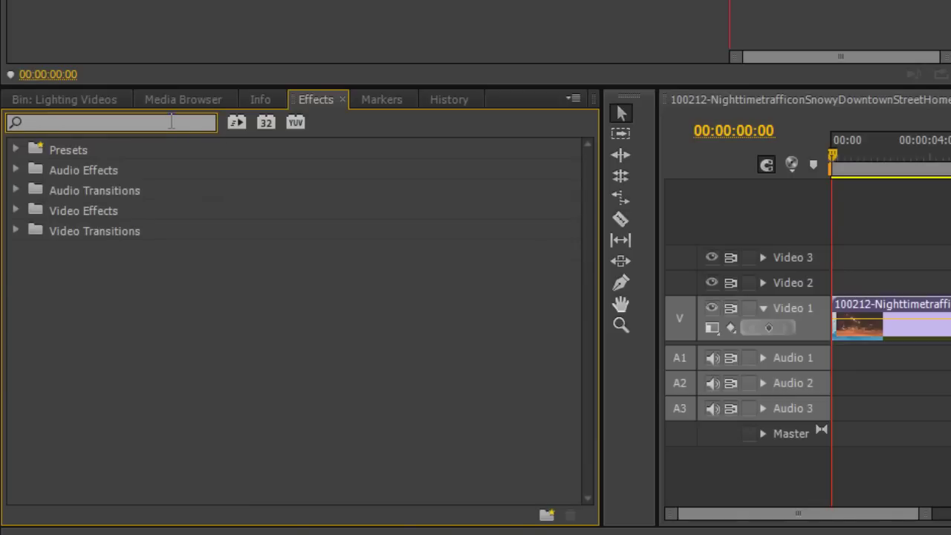
# Find the Lighting Effects video effect by searching for "lighting" and apply it to the night-traffic clip on Video 1
pyautogui.write('ligh')
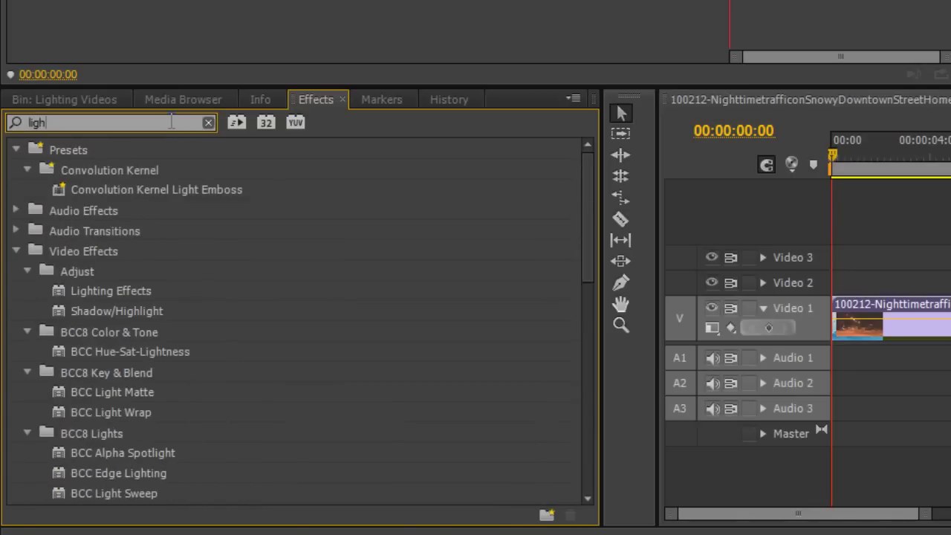
pyautogui.write('ting')
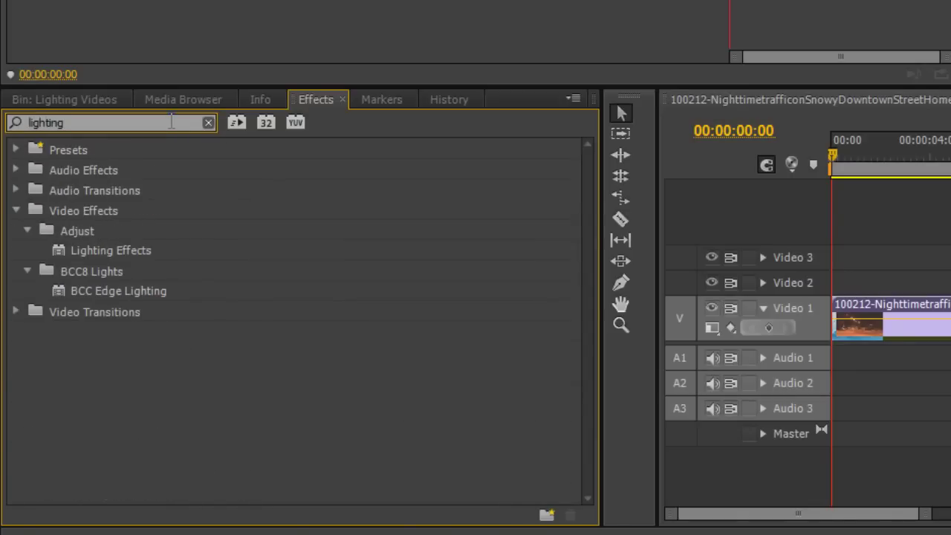
pyautogui.click(84, 250)
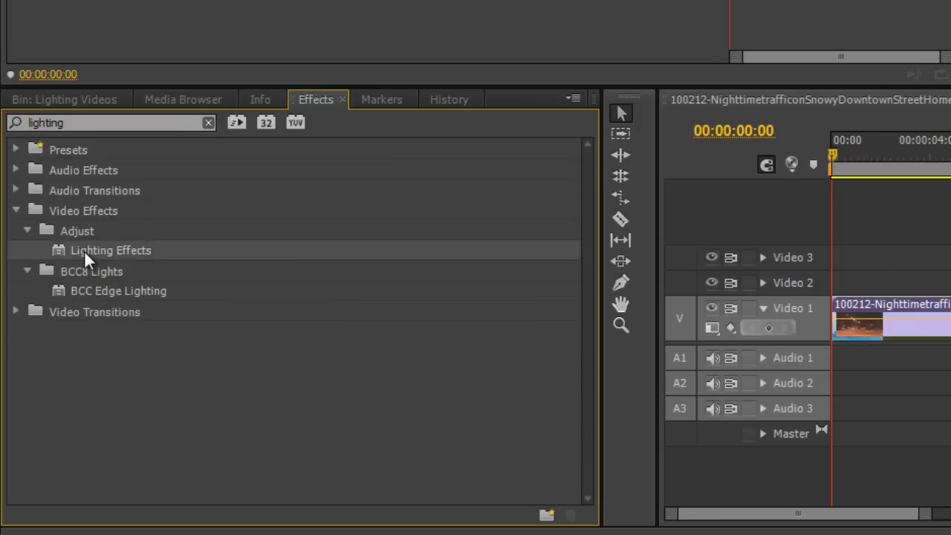
pyautogui.moveTo(84, 251); pyautogui.dragTo(862, 318)
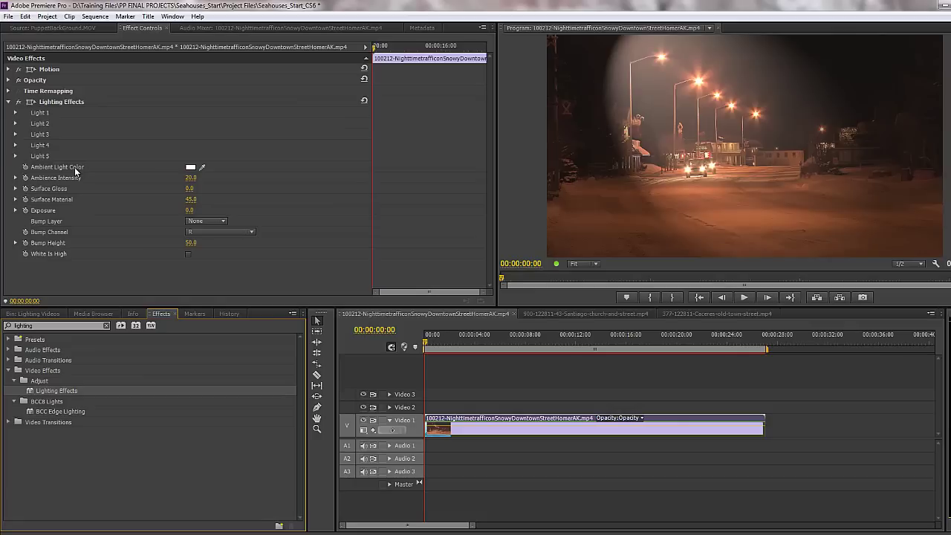
# Set the Light Type of Light 1 to None in Lighting Effects and collapse that light's settings
pyautogui.click(15, 113)
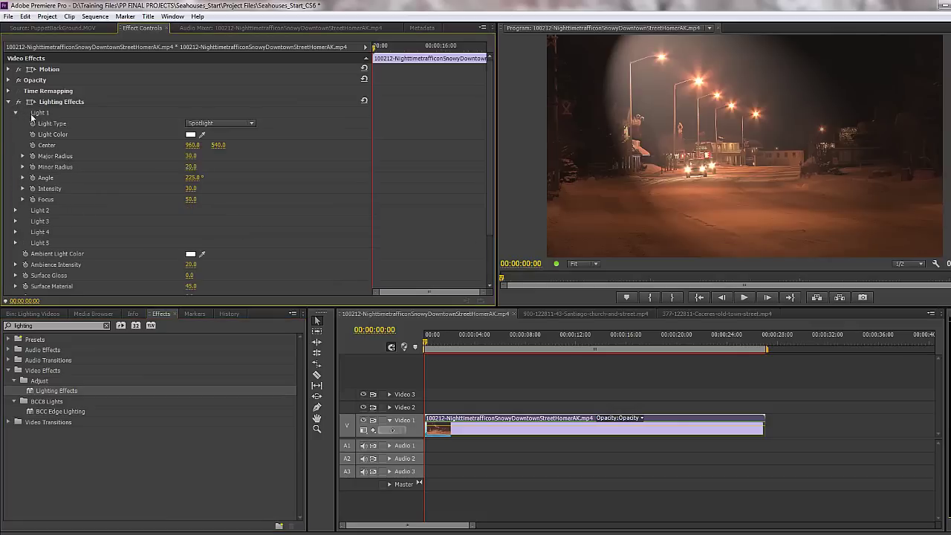
pyautogui.click(246, 125)
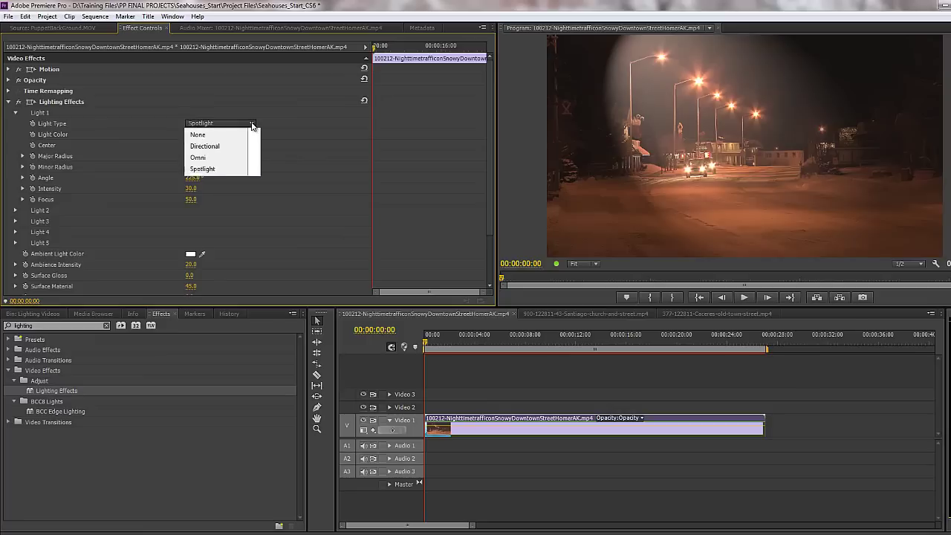
pyautogui.click(204, 131)
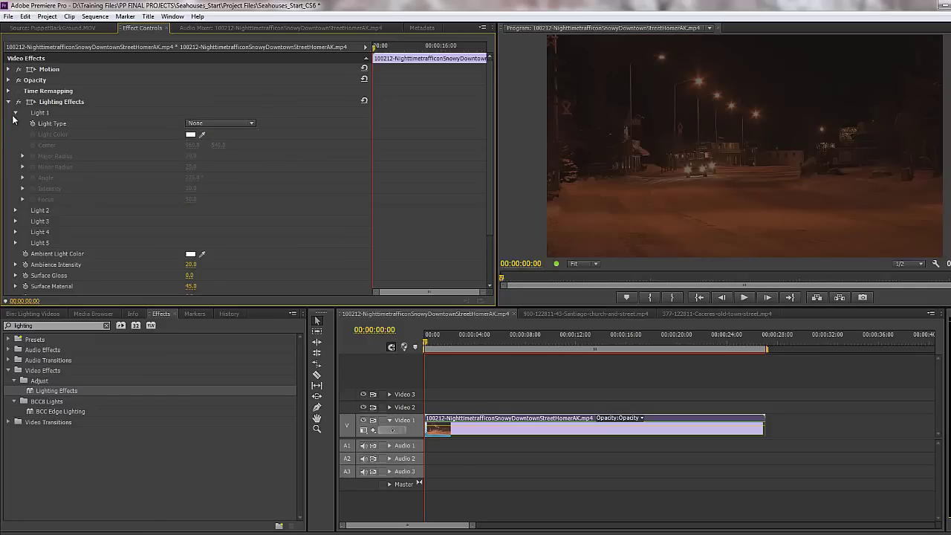
pyautogui.click(15, 113)
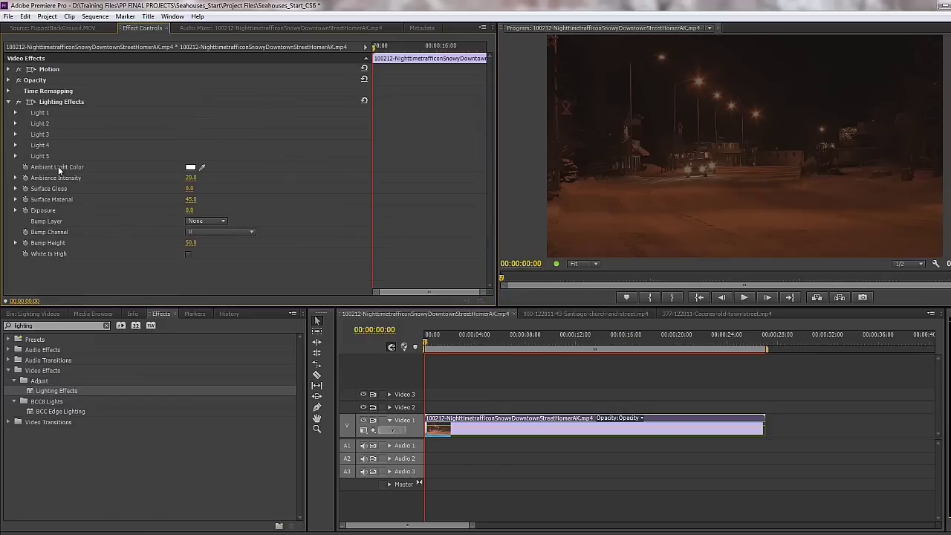
# Sample the Ambient Light Color from the orange snow in the program image and reduce its saturation to 21%
pyautogui.moveTo(201, 168); pyautogui.dragTo(757, 215)
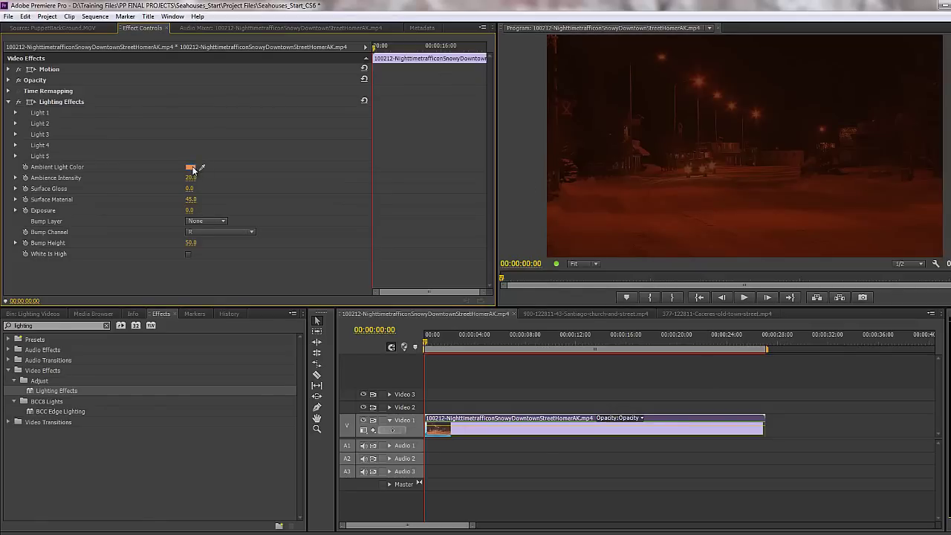
pyautogui.click(190, 167)
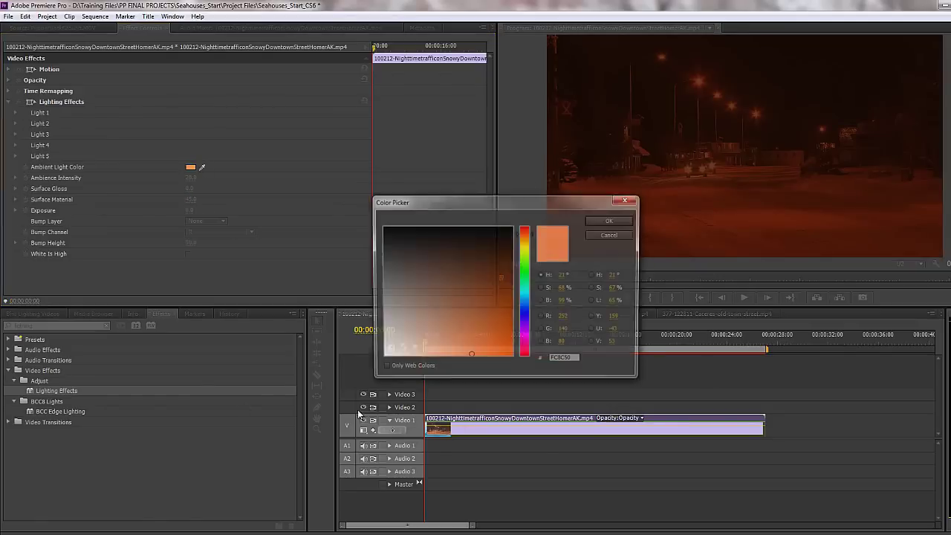
pyautogui.click(549, 289)
pyautogui.moveTo(563, 291); pyautogui.dragTo(540, 289)
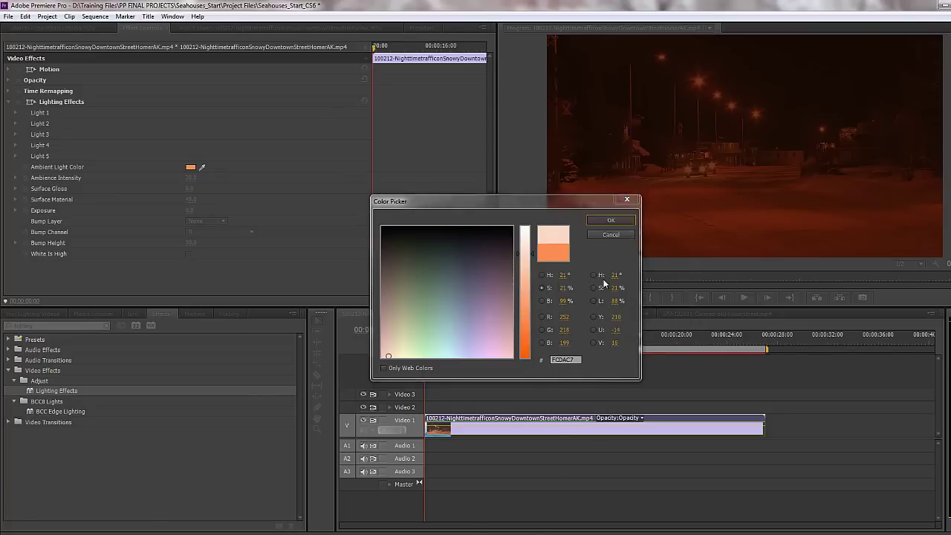
pyautogui.click(611, 220)
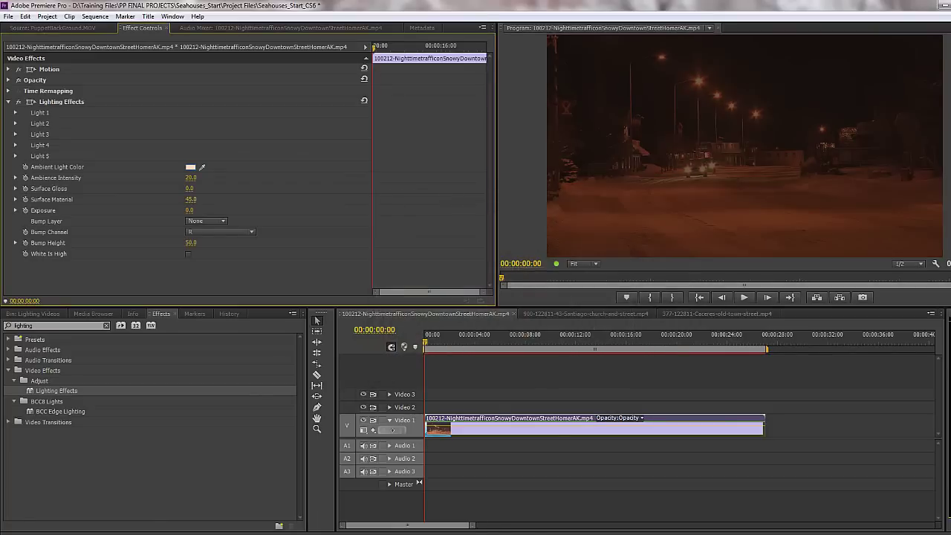
# Reduce the Ambient Light Color's saturation further to about 12%
pyautogui.click(191, 167)
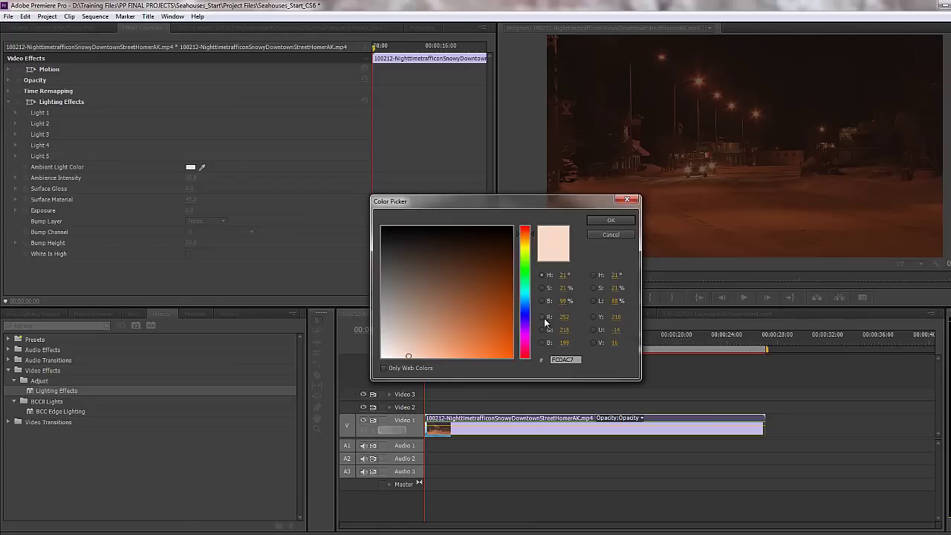
pyautogui.moveTo(559, 288)
pyautogui.mouseDown()
pyautogui.moveTo(544, 288)
pyautogui.moveTo(553, 289)
pyautogui.mouseUp()
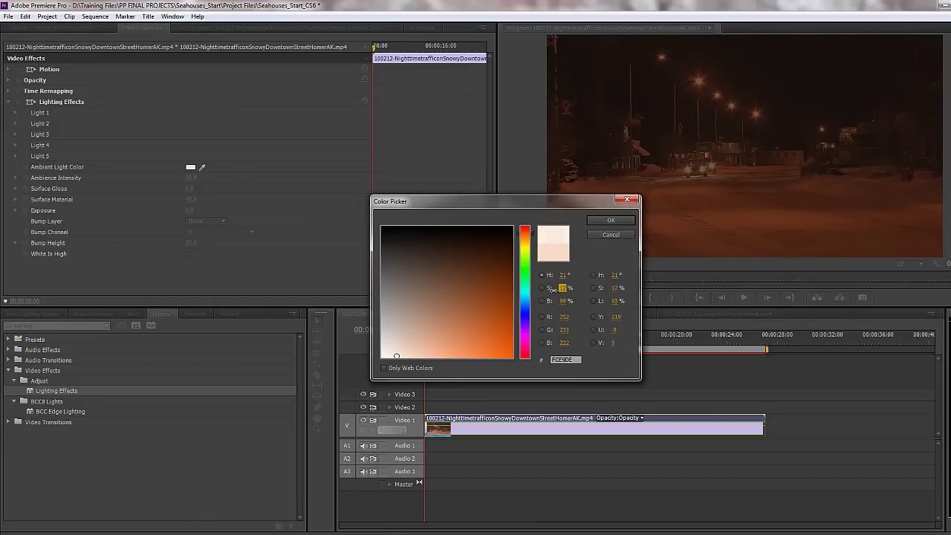
pyautogui.click(611, 220)
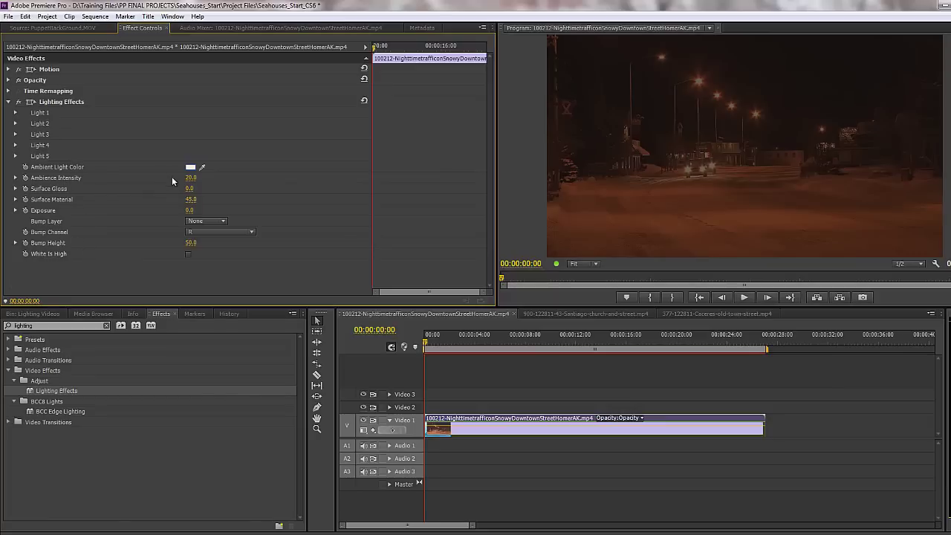
# Set Ambience Intensity to 45 and Exposure to 22, and reset the Lighting Effects parameters to their defaults
pyautogui.moveTo(190, 178); pyautogui.dragTo(202, 178)
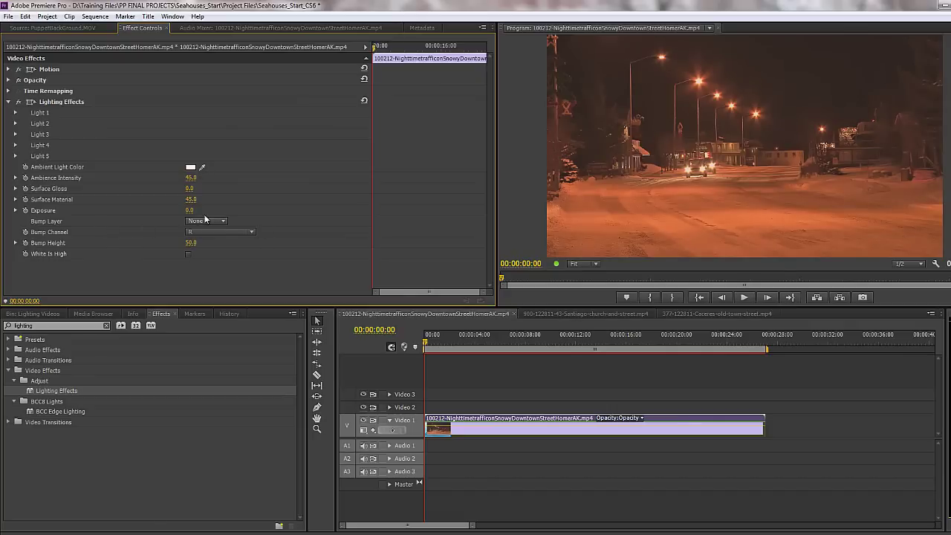
pyautogui.moveTo(190, 211)
pyautogui.mouseDown()
pyautogui.moveTo(222, 214)
pyautogui.moveTo(202, 214)
pyautogui.mouseUp()
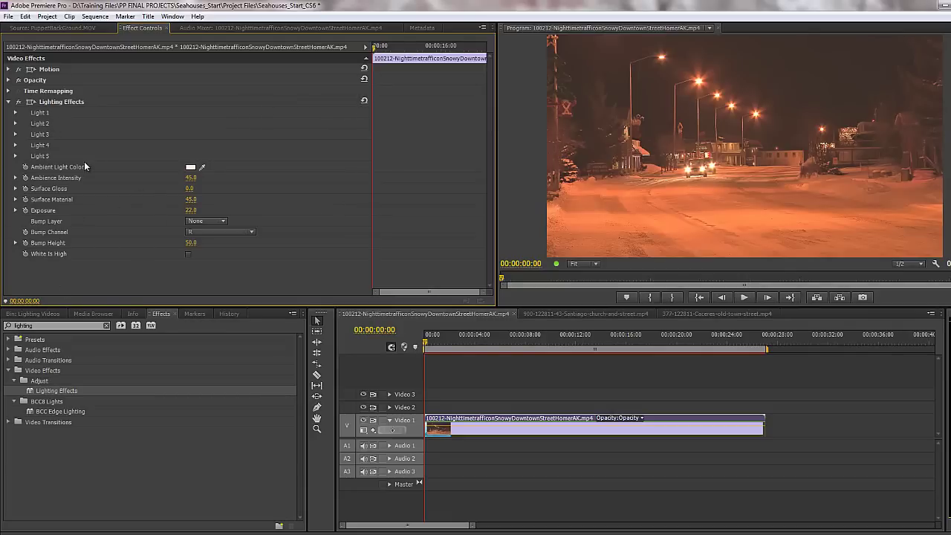
pyautogui.click(364, 101)
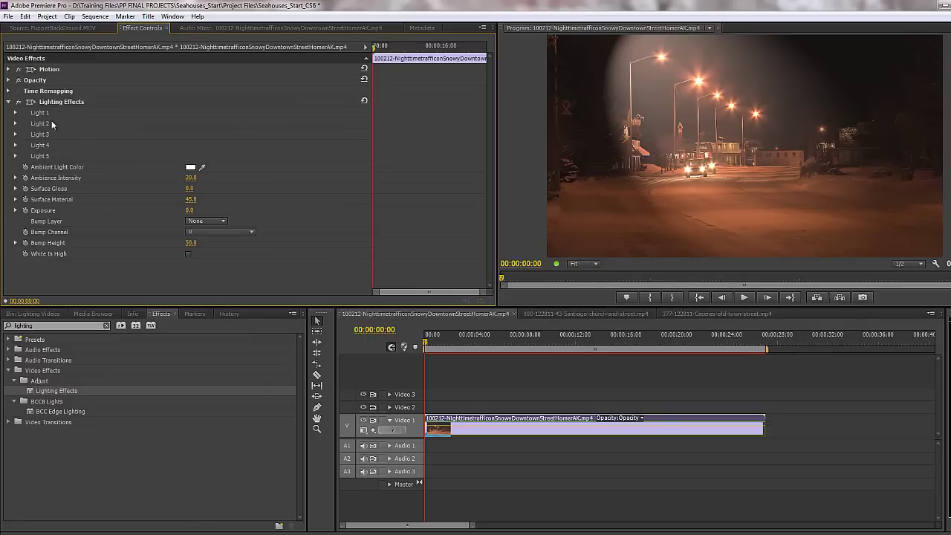
# Set the Ambient Light Color to a pale, nearly white tint of the orange snow sampled from the image, and Ambience Intensity to 56
pyautogui.click(15, 113)
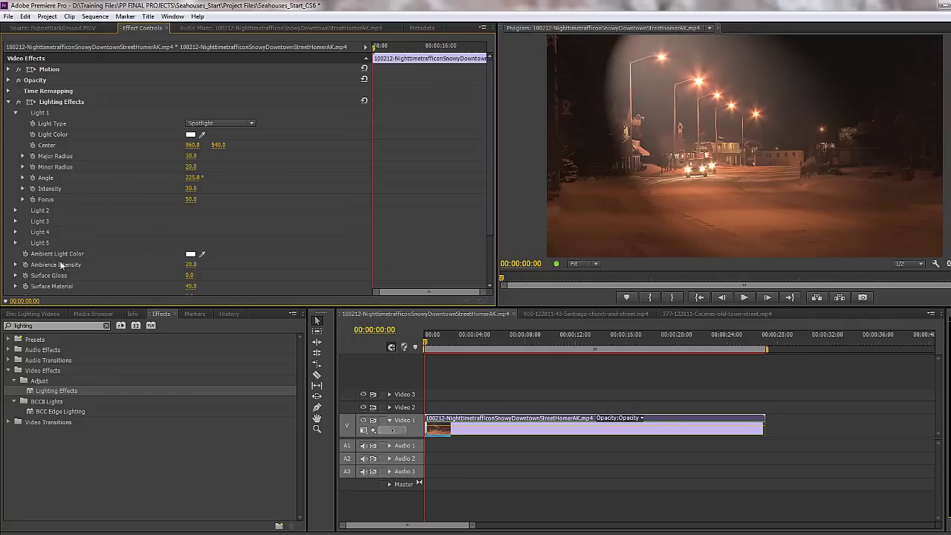
pyautogui.moveTo(202, 253); pyautogui.dragTo(803, 218)
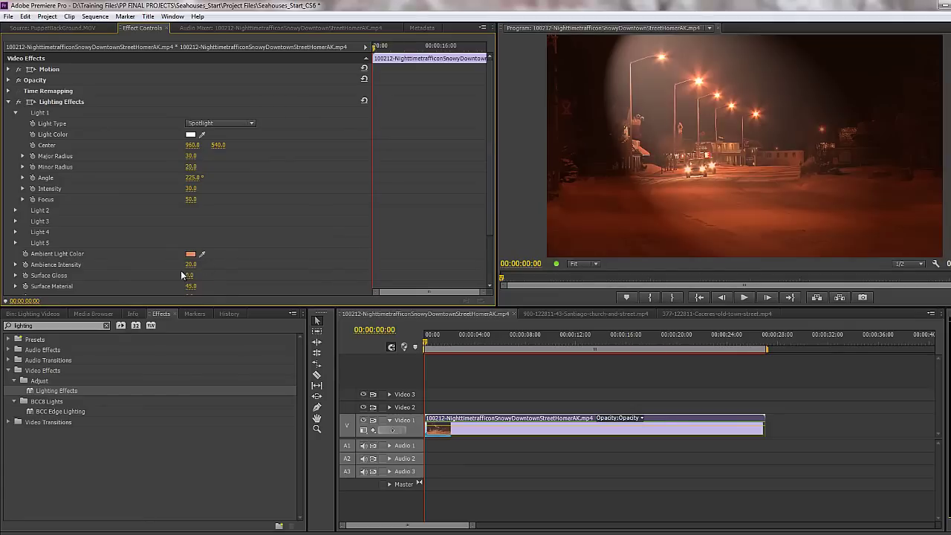
pyautogui.click(192, 254)
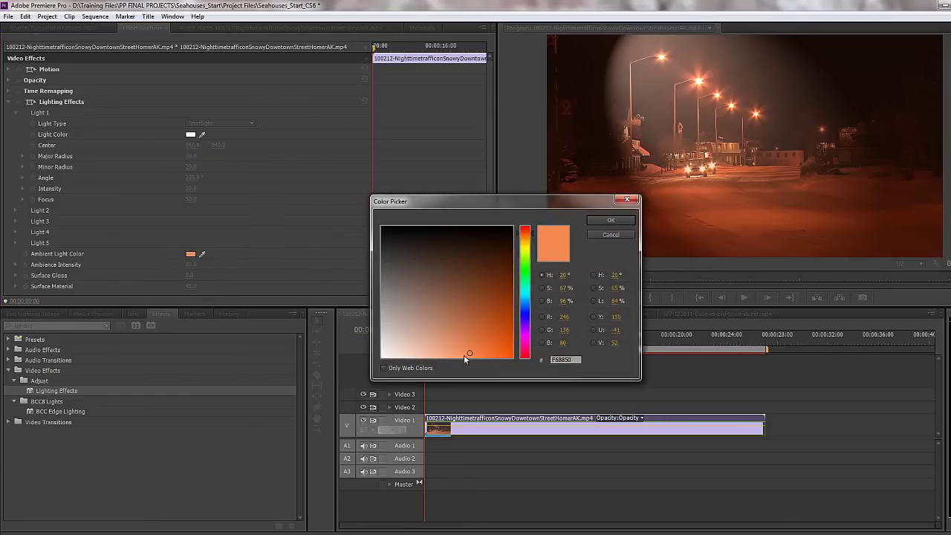
pyautogui.moveTo(470, 356); pyautogui.dragTo(398, 355)
pyautogui.click(611, 221)
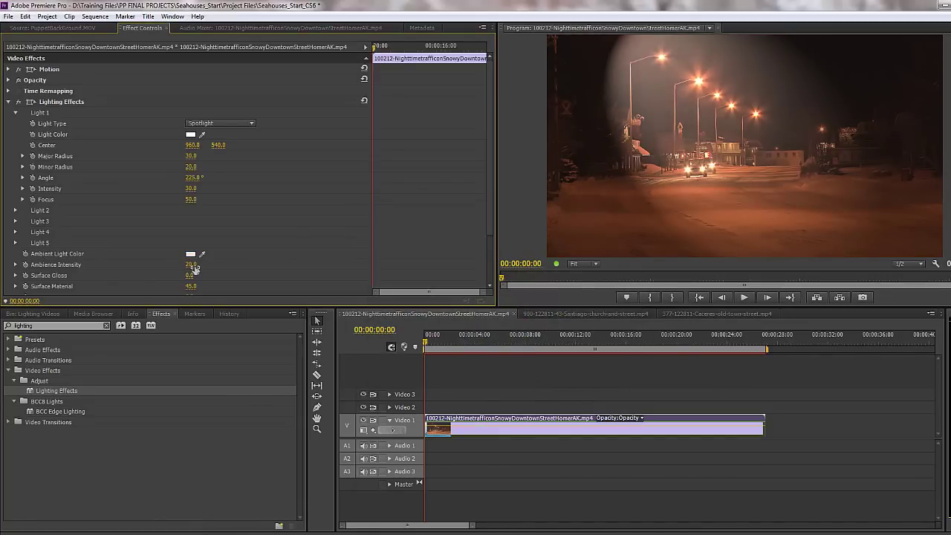
pyautogui.moveTo(199, 269); pyautogui.dragTo(216, 267)
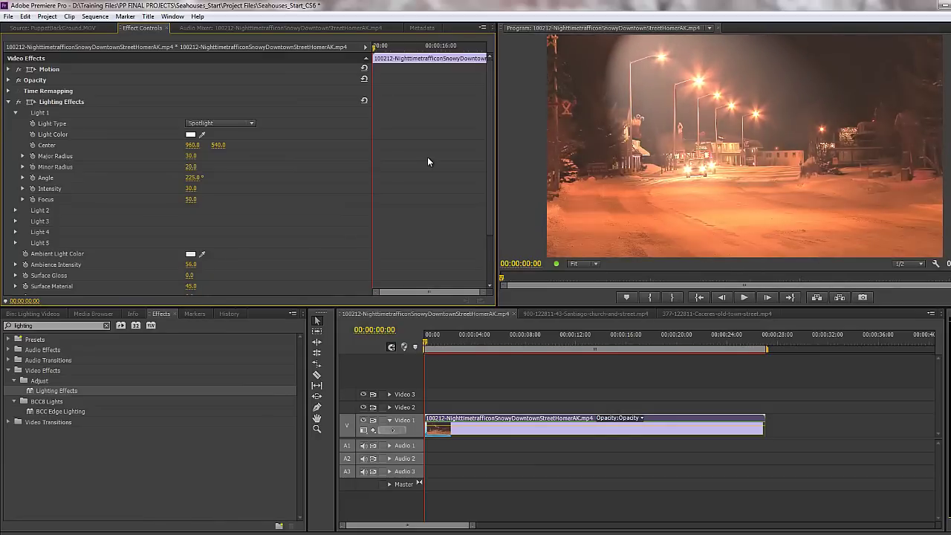
# Display the Light 1 spotlight's handles, narrow its Minor Radius to about 10.6 and rotate its Angle to about 89.1°
pyautogui.click(57, 103)
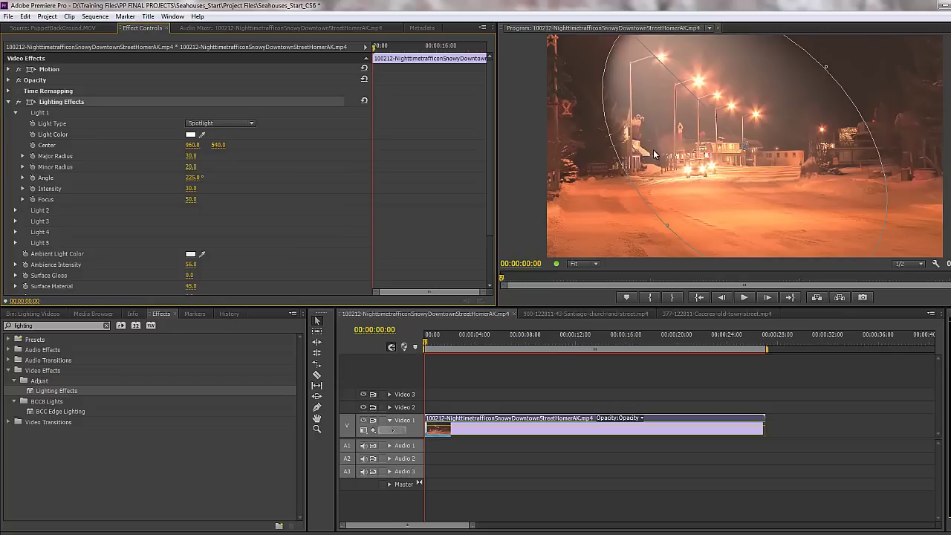
pyautogui.moveTo(667, 225); pyautogui.dragTo(704, 194)
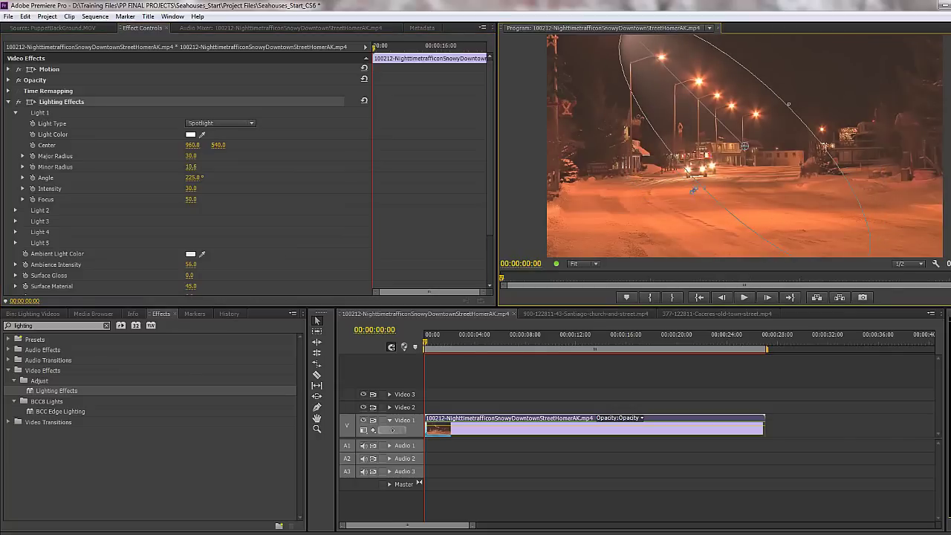
pyautogui.click(23, 180)
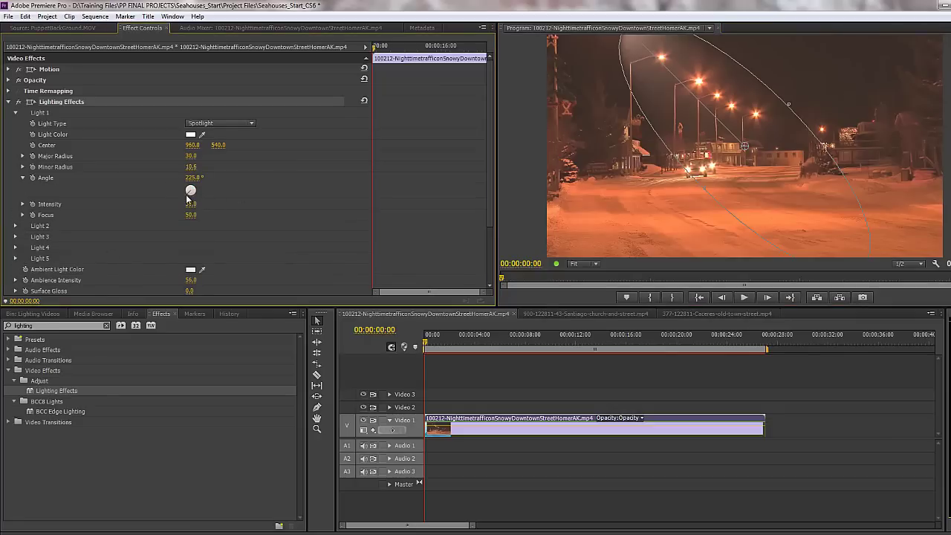
pyautogui.moveTo(190, 195); pyautogui.dragTo(226, 189)
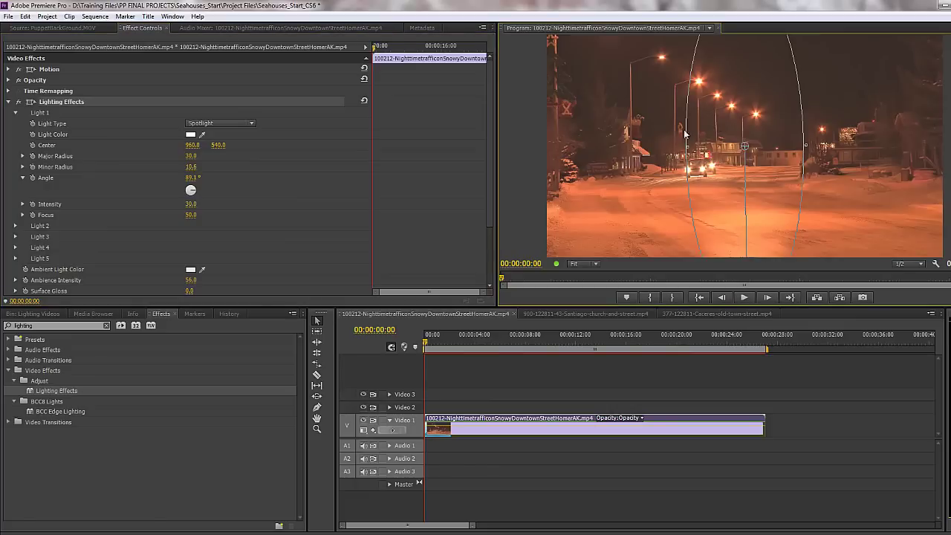
# Narrow the spotlight's Minor Radius to about 7.3 and move its center to about 548.9, 253.1 below the nearest street lamp
pyautogui.moveTo(685, 144); pyautogui.dragTo(795, 113)
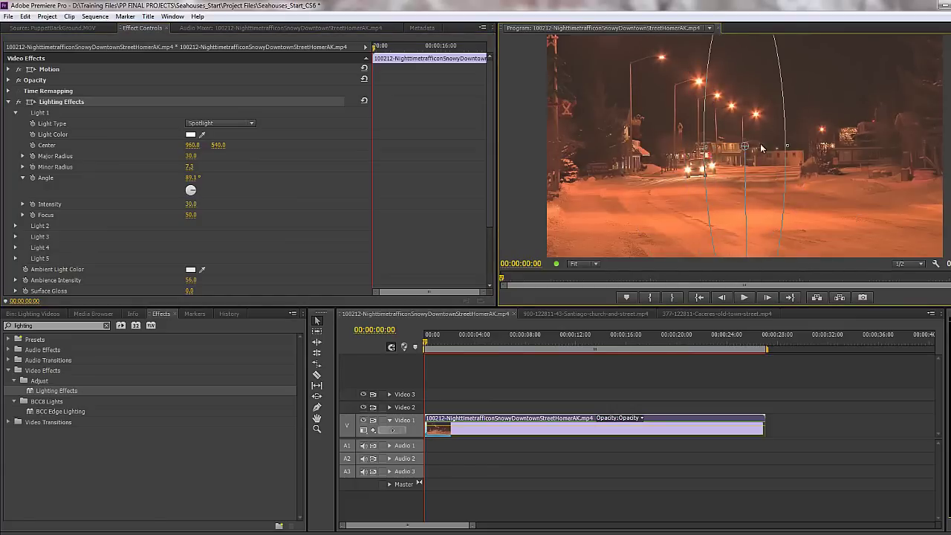
pyautogui.moveTo(681, 61); pyautogui.dragTo(660, 87)
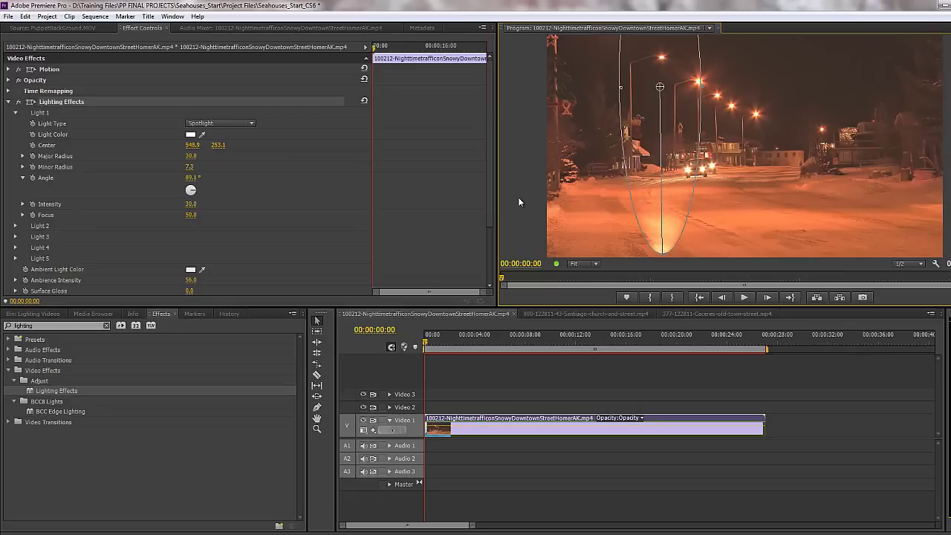
# Make the beam fall from the nearest street lamp with Angle 270°, center about 553.9, 907.1, Minor Radius about 7.0 and Major Radius 30
pyautogui.moveTo(192, 192); pyautogui.dragTo(123, 190)
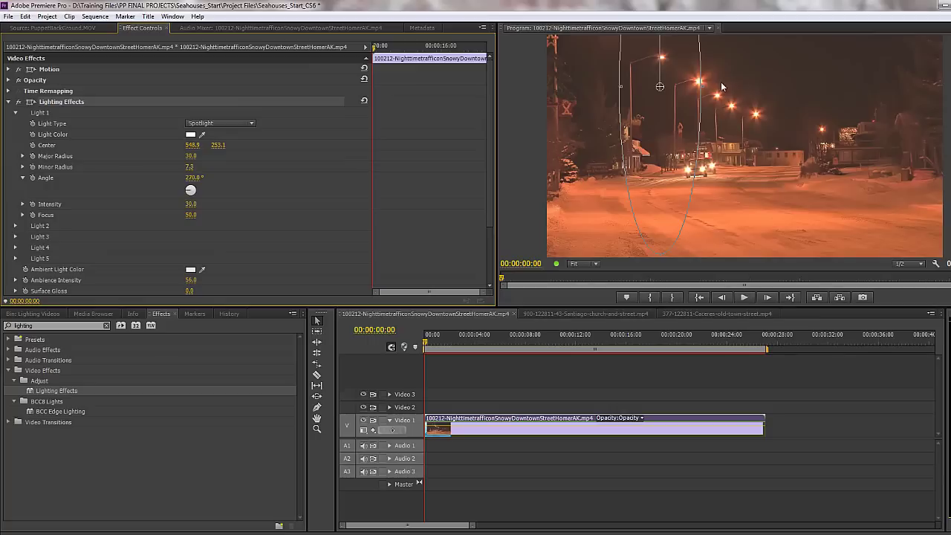
pyautogui.moveTo(660, 88); pyautogui.dragTo(705, 220)
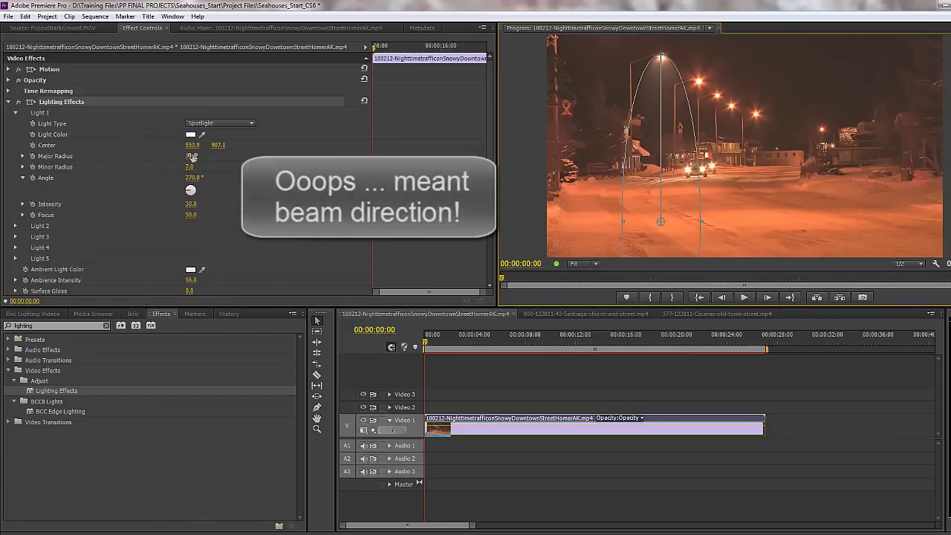
pyautogui.moveTo(191, 158)
pyautogui.mouseDown()
pyautogui.moveTo(171, 158)
pyautogui.moveTo(202, 158)
pyautogui.mouseUp()
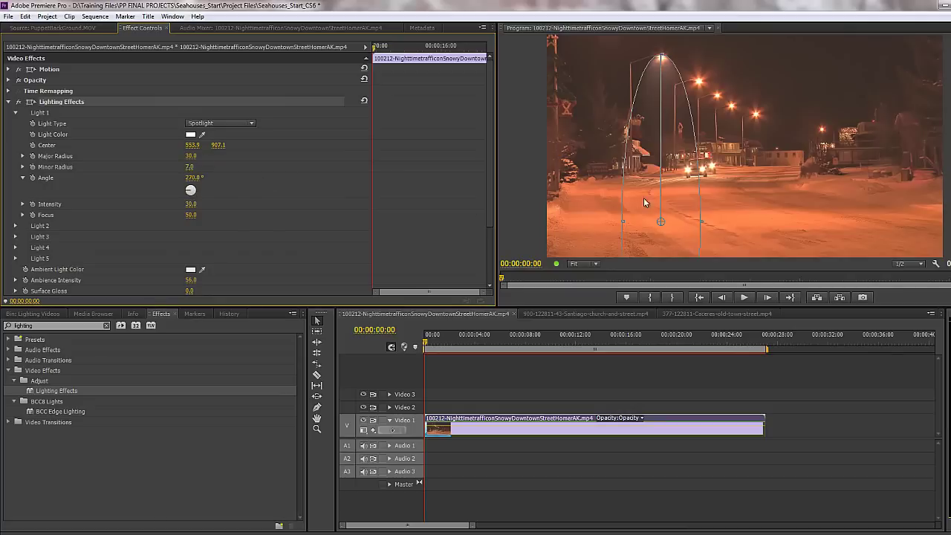
# Widen the street lamp spotlight to a Minor Radius of about 8, and set its Intensity to 91 and Focus to 60
pyautogui.moveTo(703, 221); pyautogui.dragTo(708, 222)
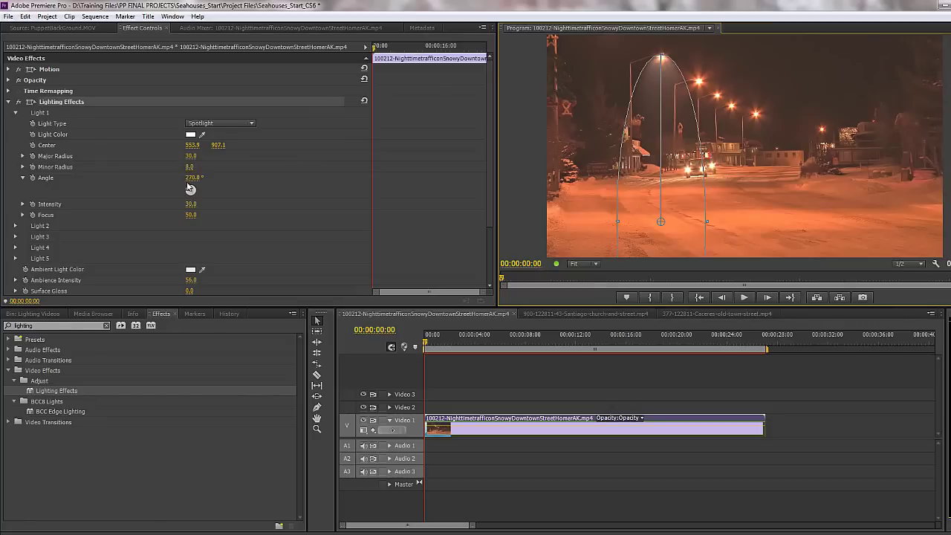
pyautogui.moveTo(193, 205); pyautogui.dragTo(228, 199)
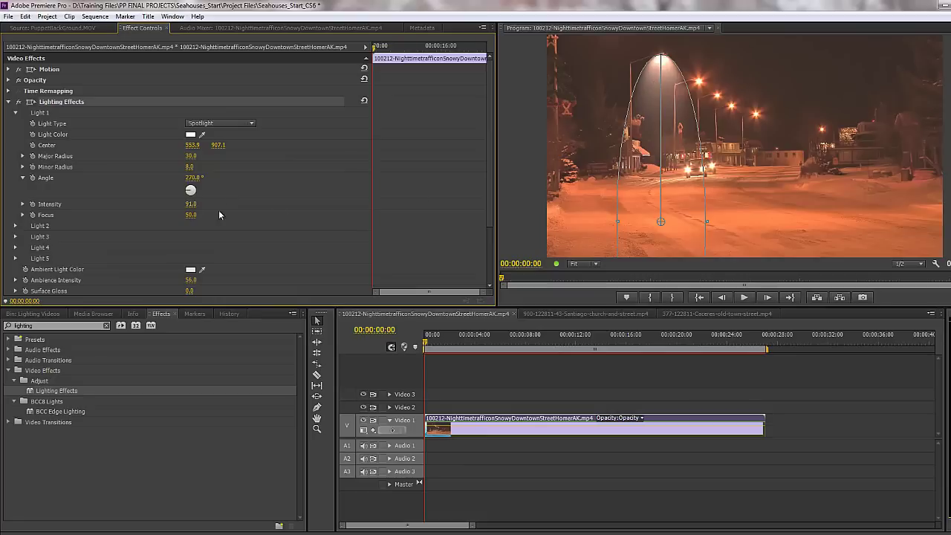
pyautogui.moveTo(191, 216); pyautogui.dragTo(232, 223)
# Collapse the Light 1 settings, hide the spotlight's handles and set the Ambience Intensity to 68
pyautogui.click(15, 112)
pyautogui.click(320, 173)
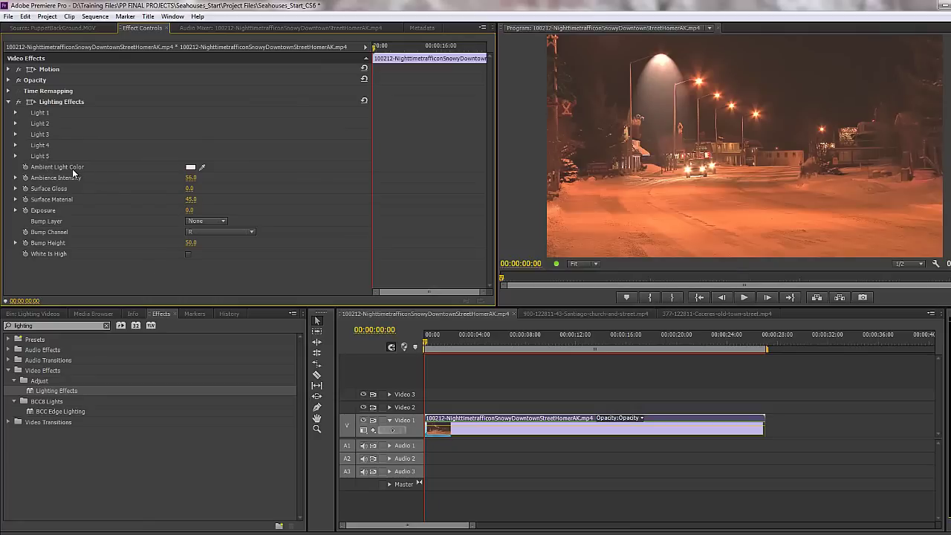
pyautogui.moveTo(190, 179); pyautogui.dragTo(203, 179)
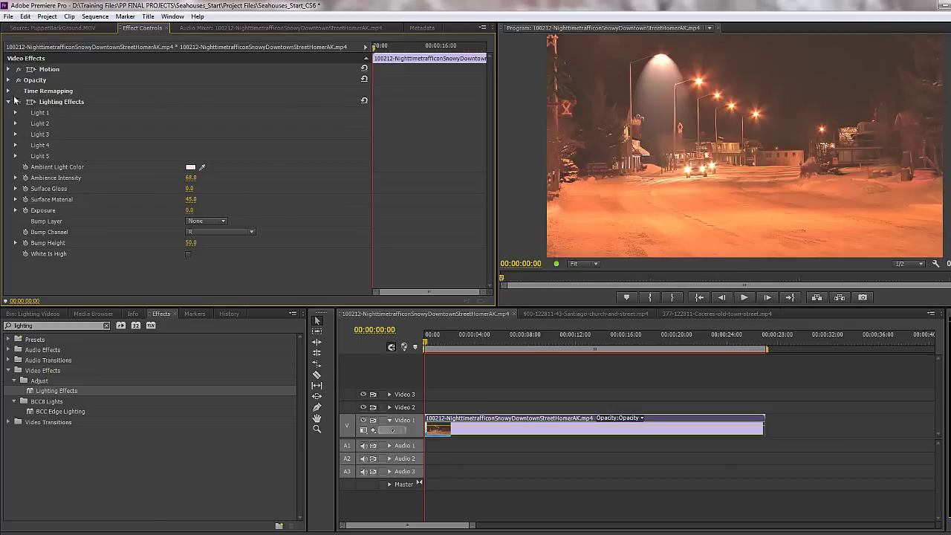
# Move the Light 1 center to about 556.4, 914.6, set its Intensity to 42 and deselect the clip
pyautogui.click(15, 112)
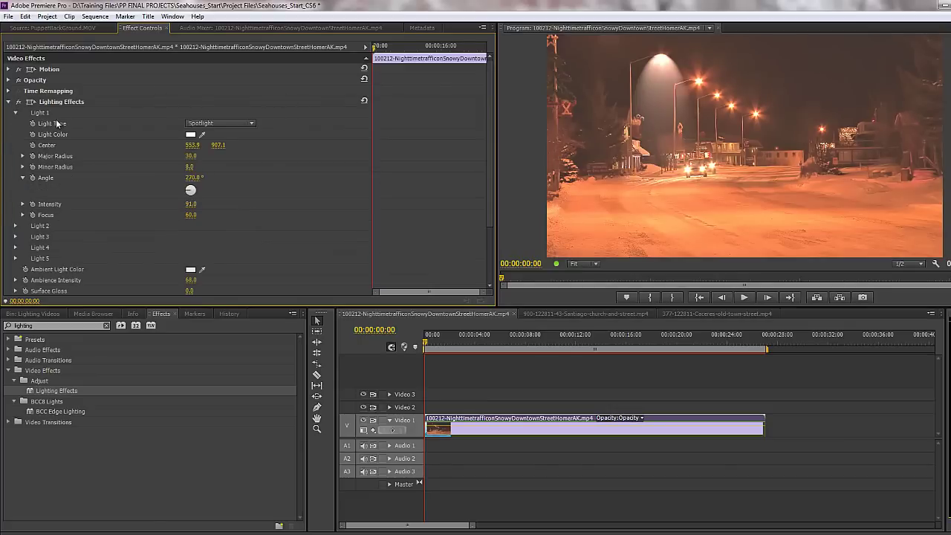
pyautogui.click(57, 102)
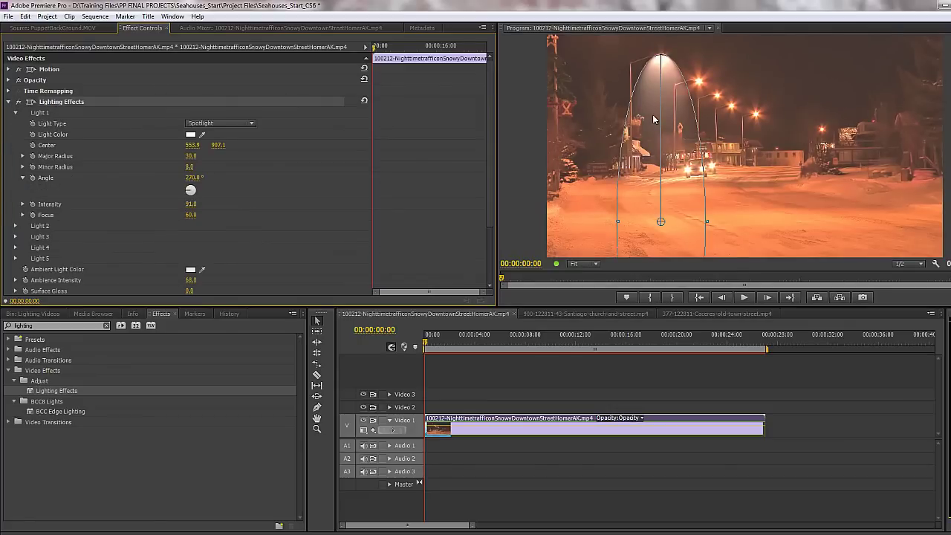
pyautogui.moveTo(661, 221); pyautogui.dragTo(663, 224)
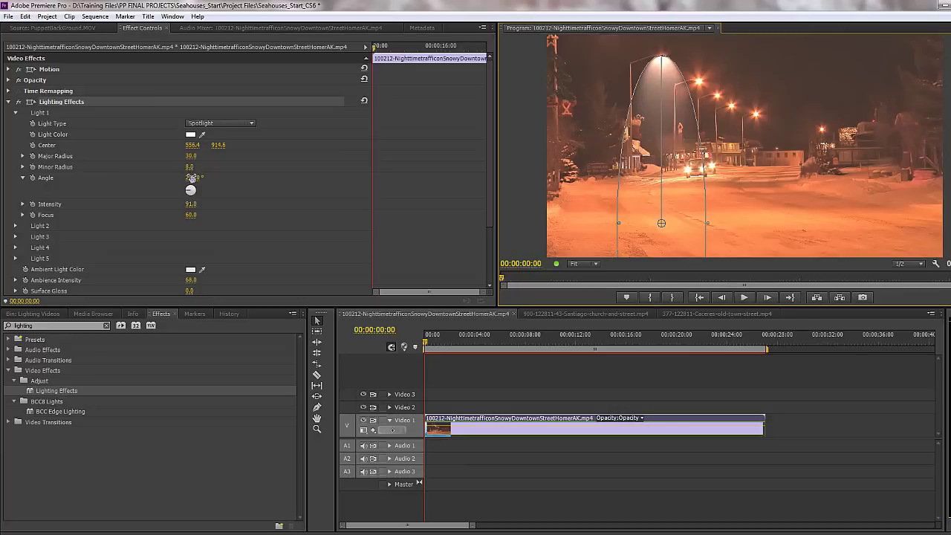
pyautogui.moveTo(191, 205); pyautogui.dragTo(162, 213)
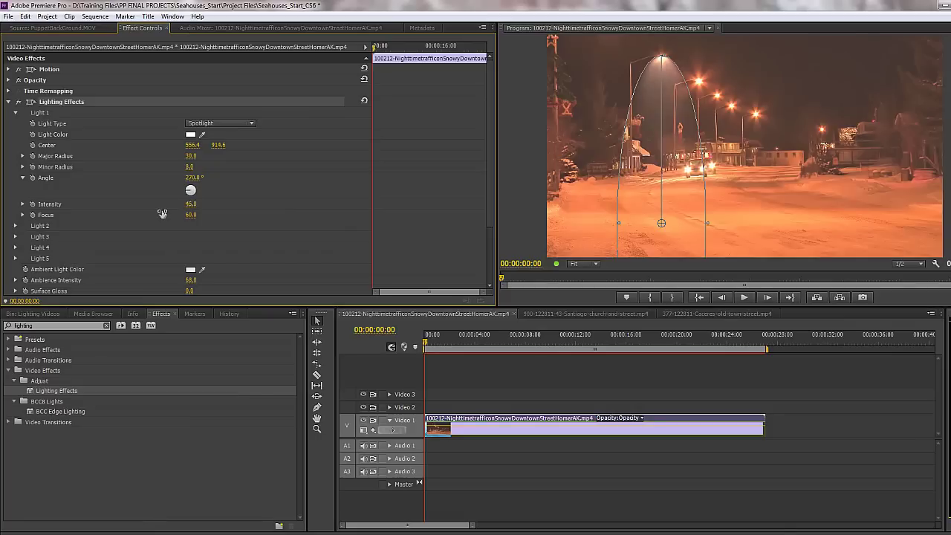
pyautogui.click(516, 249)
pyautogui.click(640, 481)
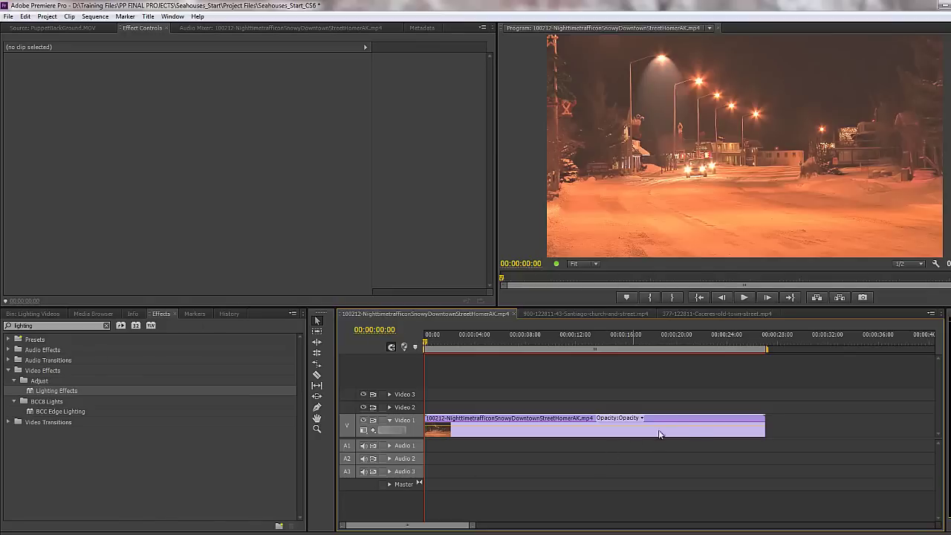
# Set the night street clip's Ambience Intensity to 50 and compare the picture with Lighting Effects off and on
pyautogui.click(685, 422)
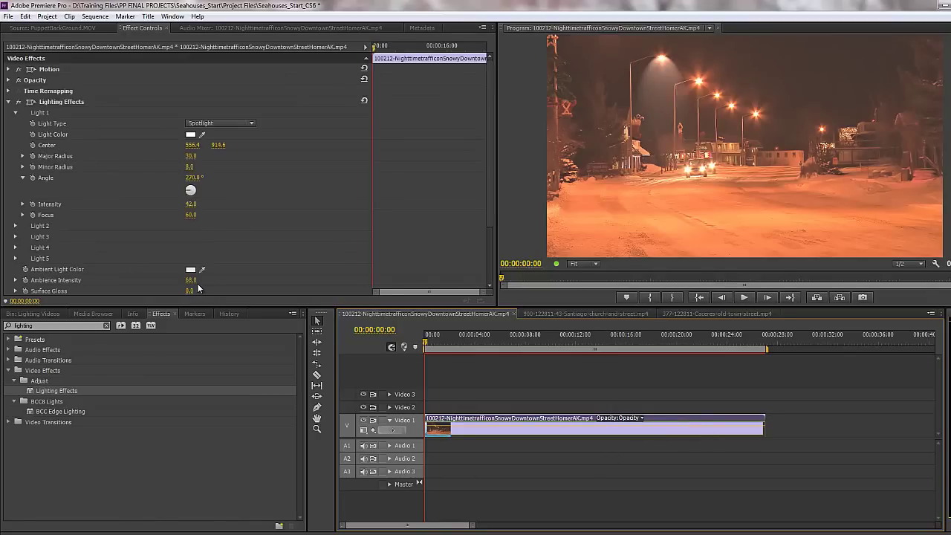
pyautogui.moveTo(195, 283); pyautogui.dragTo(176, 283)
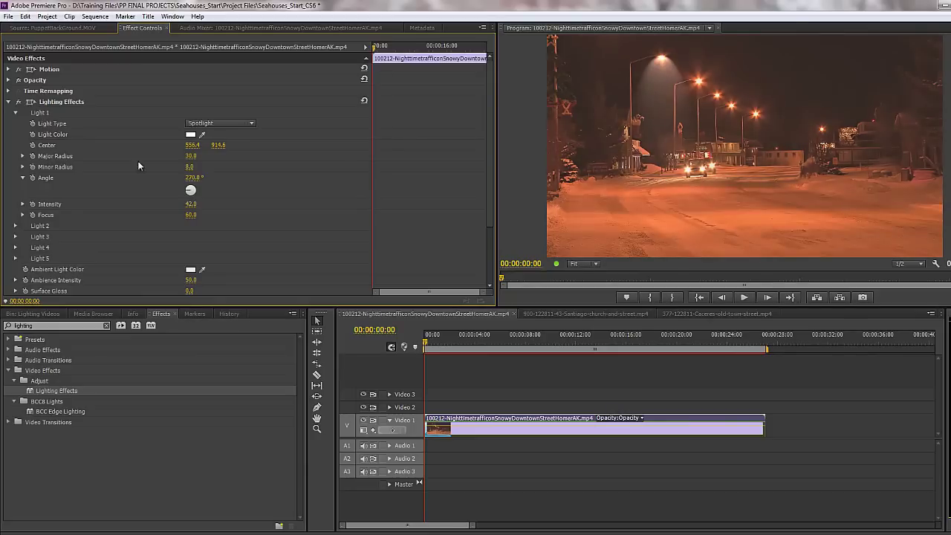
pyautogui.click(19, 102)
pyautogui.click(20, 103)
# Review the Light 1 settings and the available light types, and compare the picture with and without Lighting Effects
pyautogui.click(15, 113)
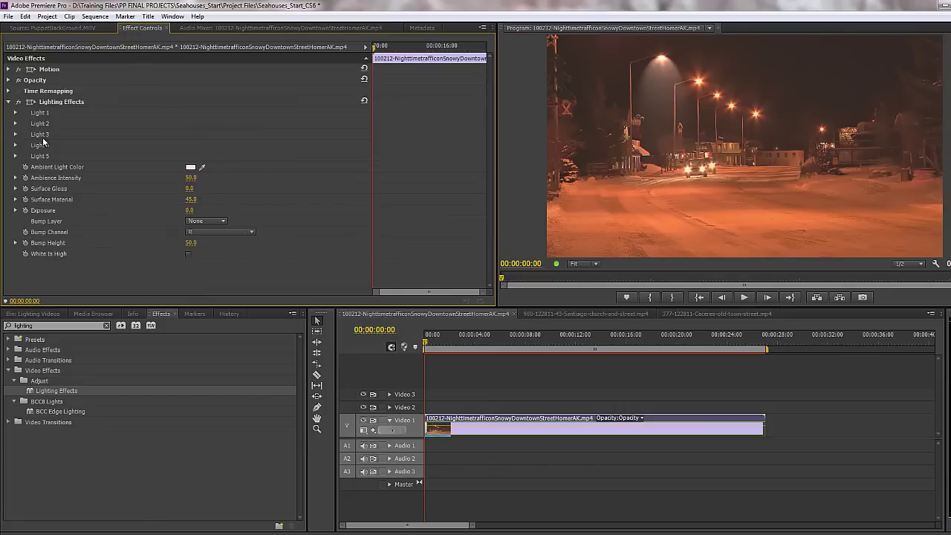
pyautogui.click(15, 113)
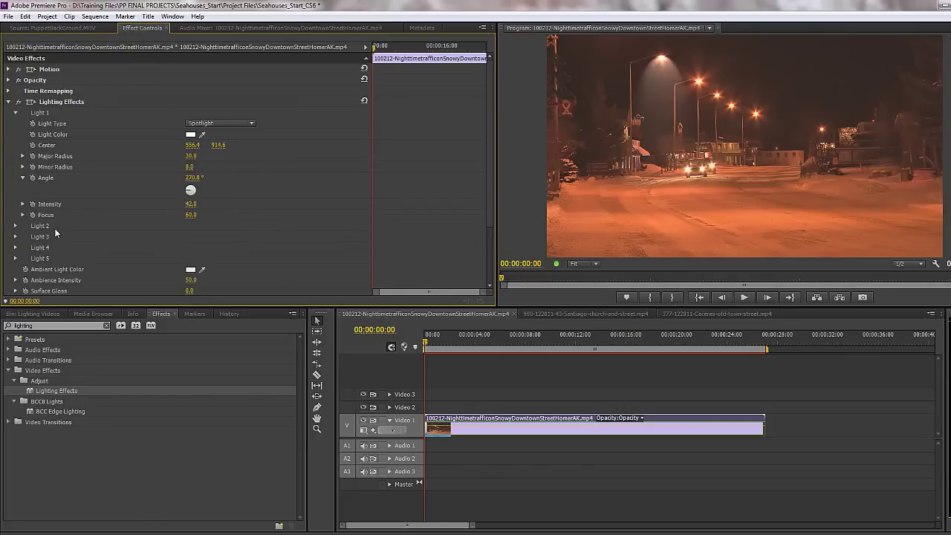
pyautogui.click(252, 125)
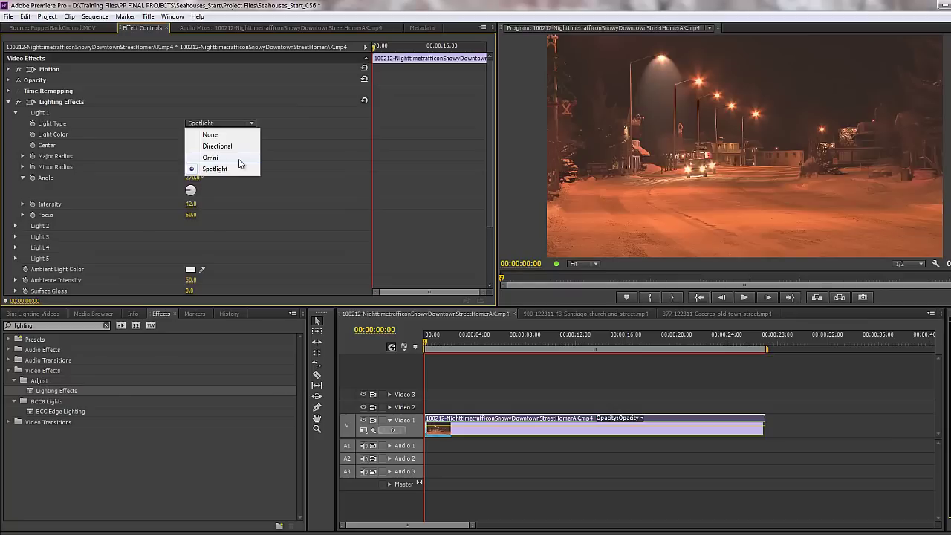
pyautogui.click(255, 121)
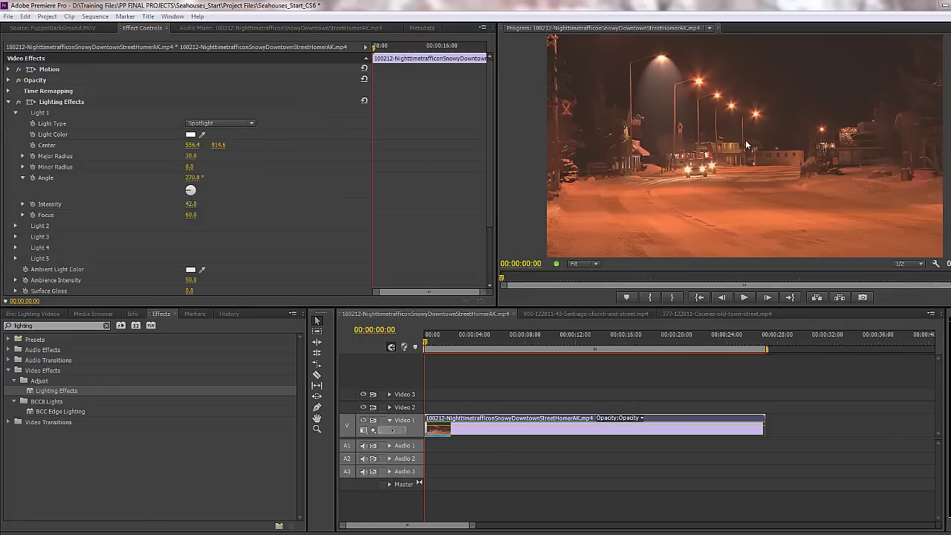
pyautogui.click(19, 102)
pyautogui.click(18, 102)
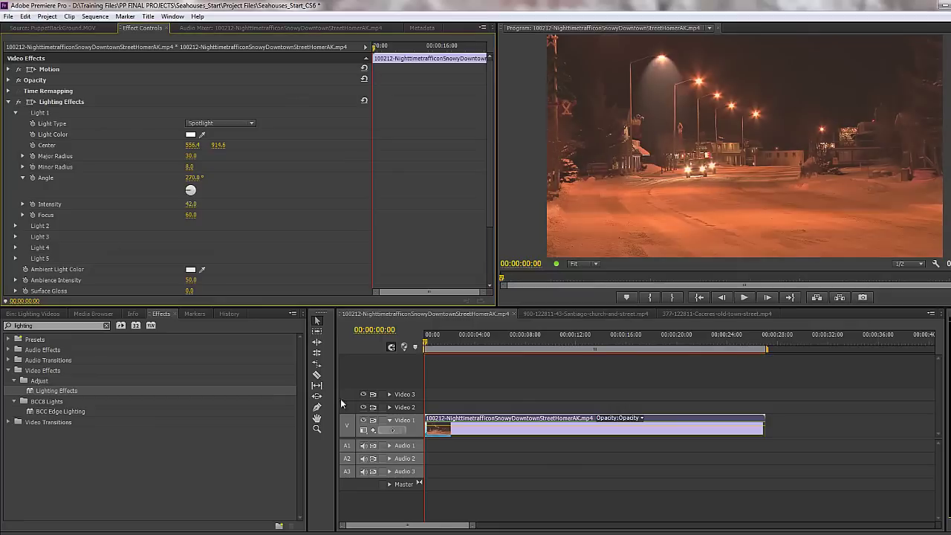
pyautogui.click(574, 314)
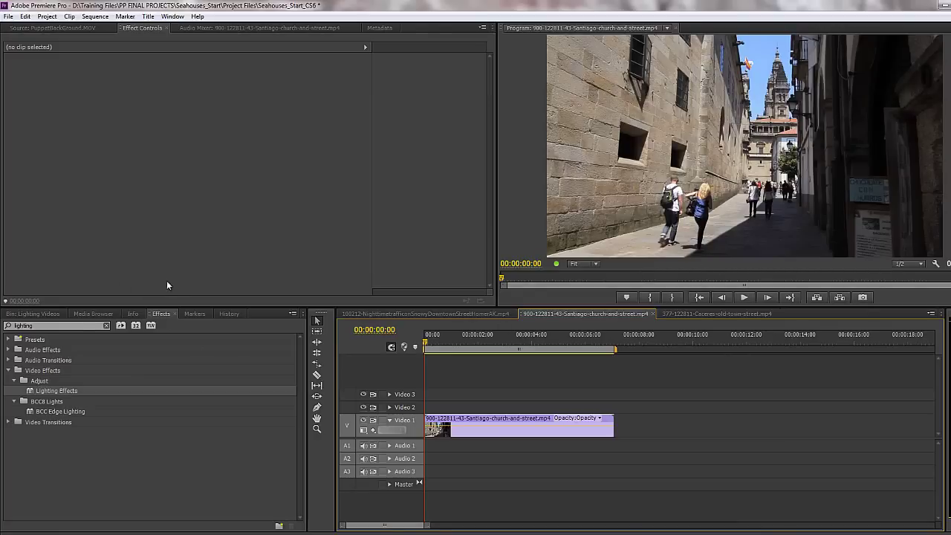
pyautogui.moveTo(64, 391); pyautogui.dragTo(519, 428)
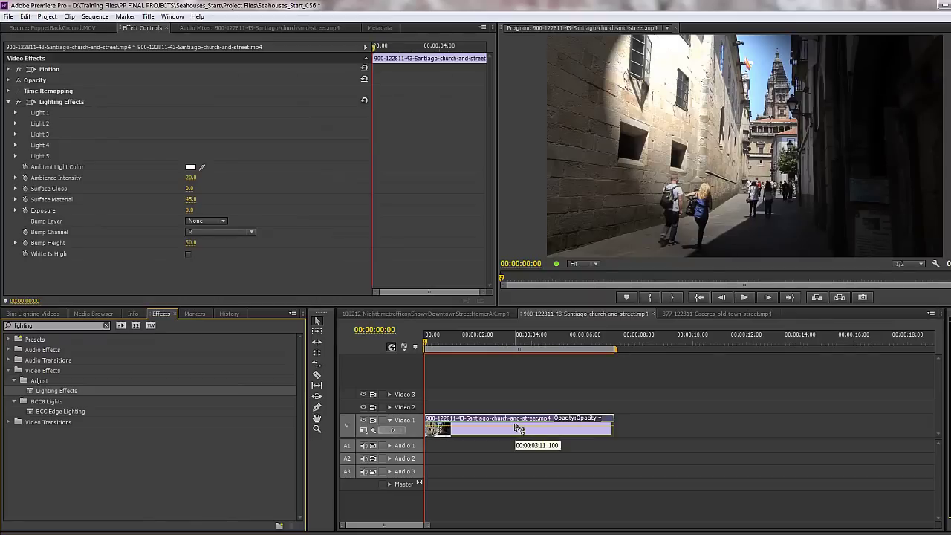
# Display the spotlight's handles on the Santiago clip and rotate the Light 1 Angle to about 1x29°
pyautogui.click(61, 103)
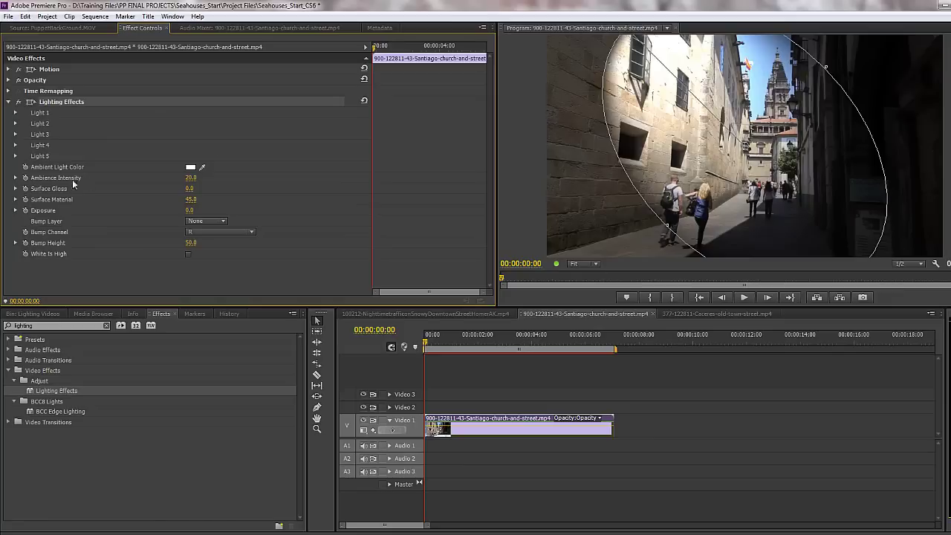
pyautogui.click(14, 113)
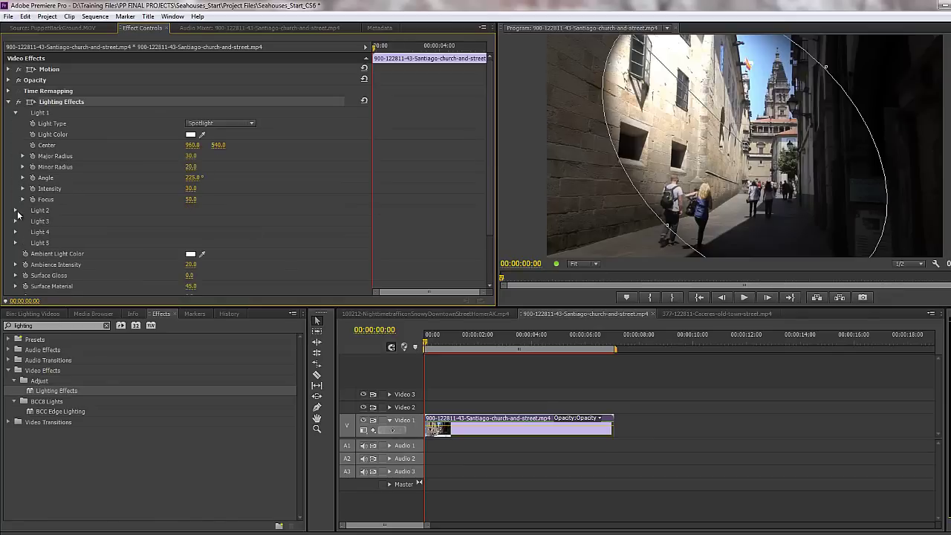
pyautogui.click(23, 179)
pyautogui.moveTo(186, 194); pyautogui.dragTo(206, 163)
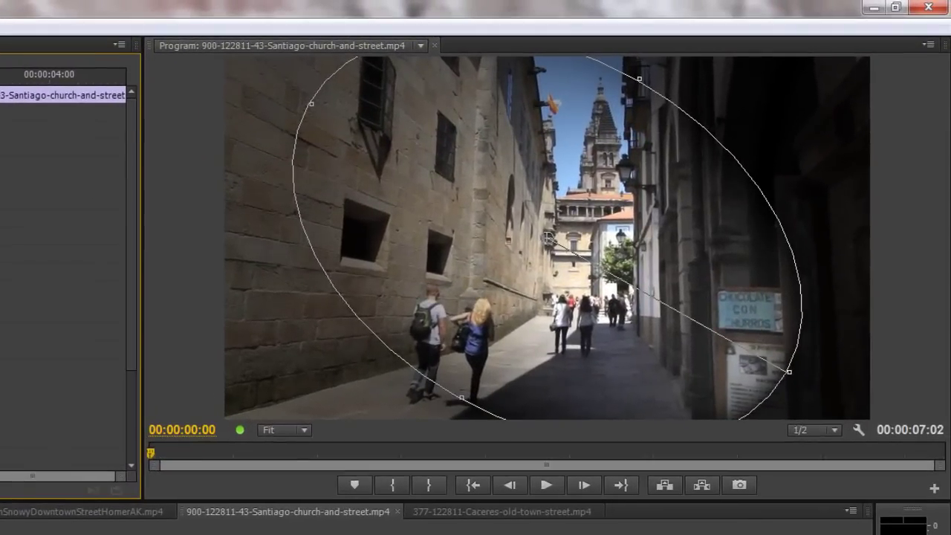
# Enlarge the spotlight to Major Radius about 38.4 and Minor Radius about 27.6, center it near 1042.7, 533.7, and compare with the effect off
pyautogui.moveTo(789, 368); pyautogui.dragTo(871, 379)
pyautogui.moveTo(639, 78); pyautogui.dragTo(668, 22)
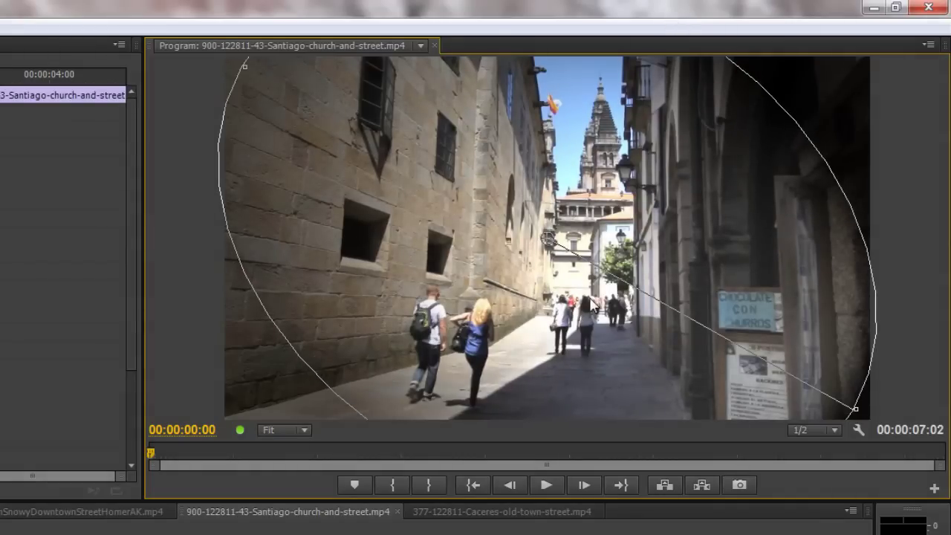
pyautogui.moveTo(545, 238); pyautogui.dragTo(575, 237)
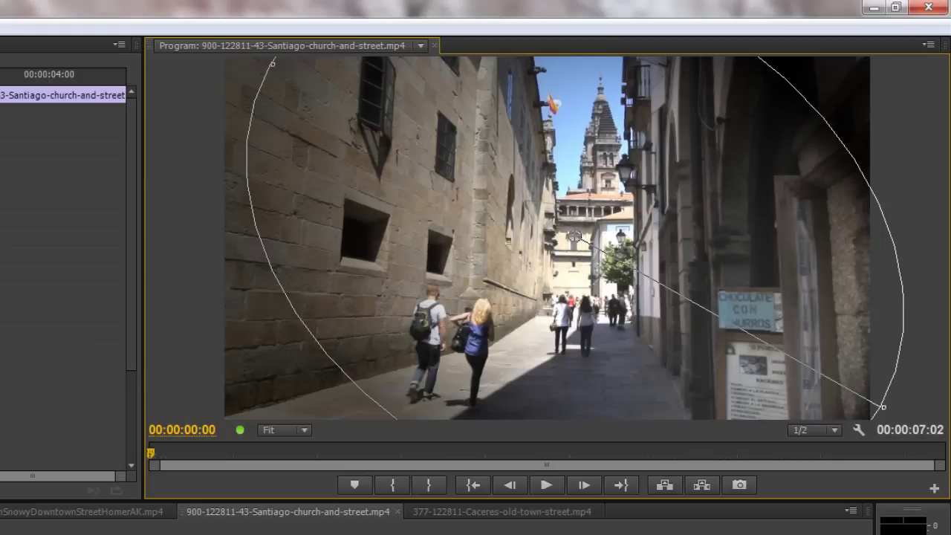
pyautogui.click(64, 223)
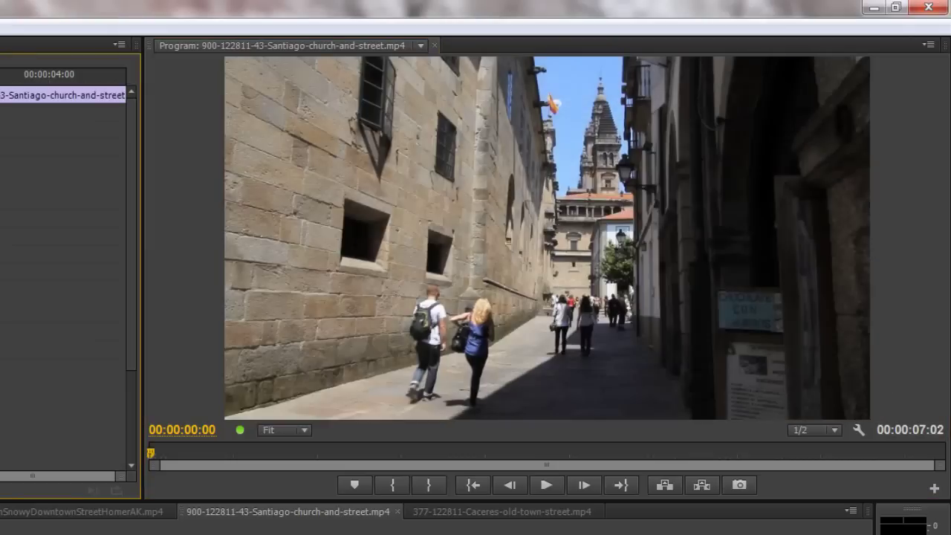
pyautogui.click(0, 169)
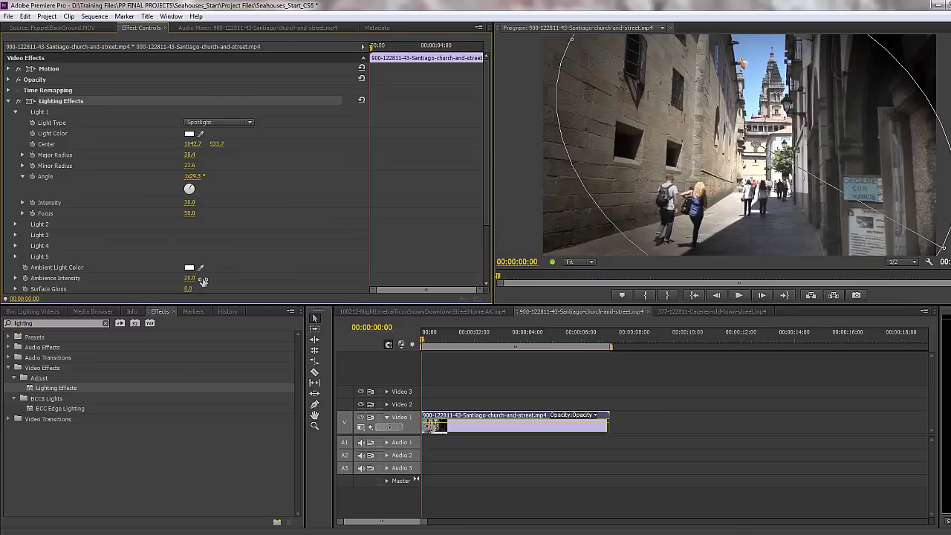
# Set the Ambience Intensity to 33 and move the spotlight's center to about 1135.5, 486.1
pyautogui.moveTo(206, 281); pyautogui.dragTo(212, 279)
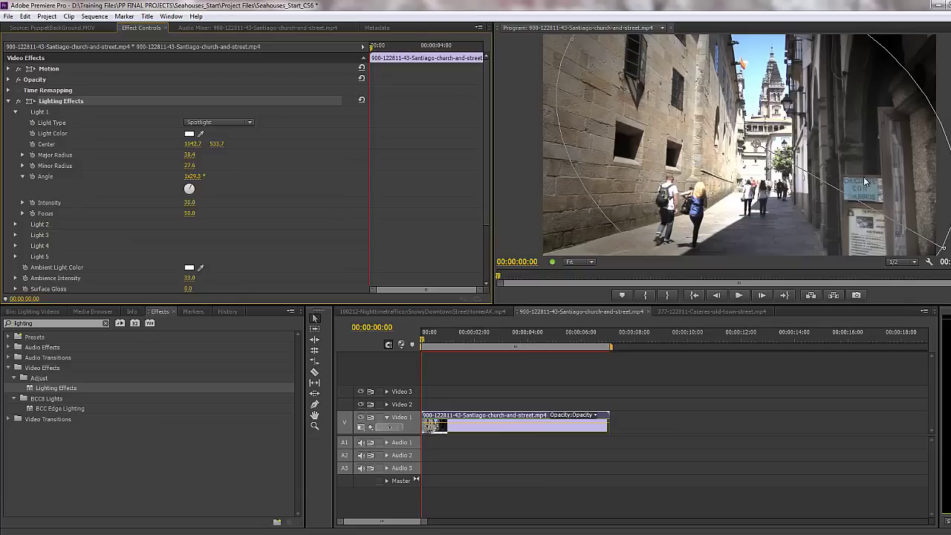
pyautogui.moveTo(756, 146); pyautogui.dragTo(775, 133)
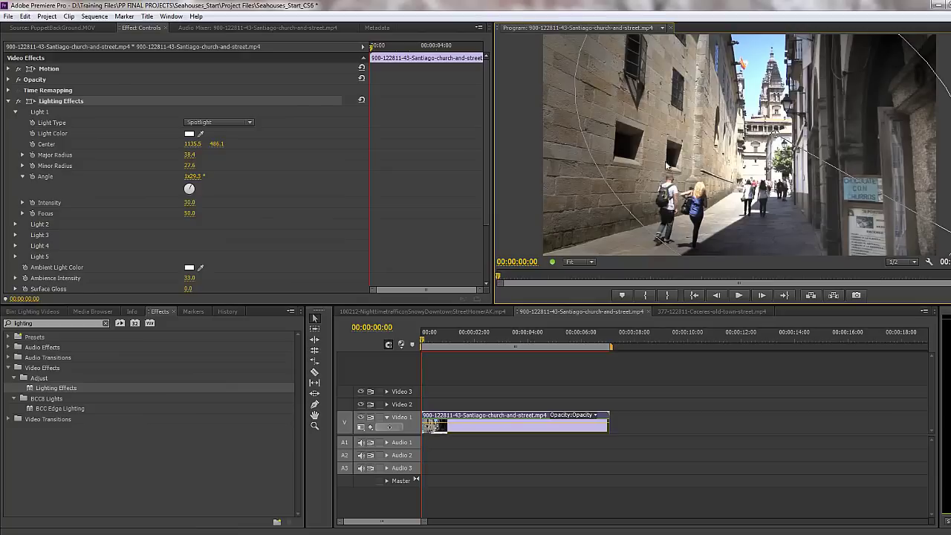
# Try different surface values on the Santiago clip, ending with Surface Material at 100 and Surface Gloss at 10
pyautogui.scroll(-3, 365, 203)
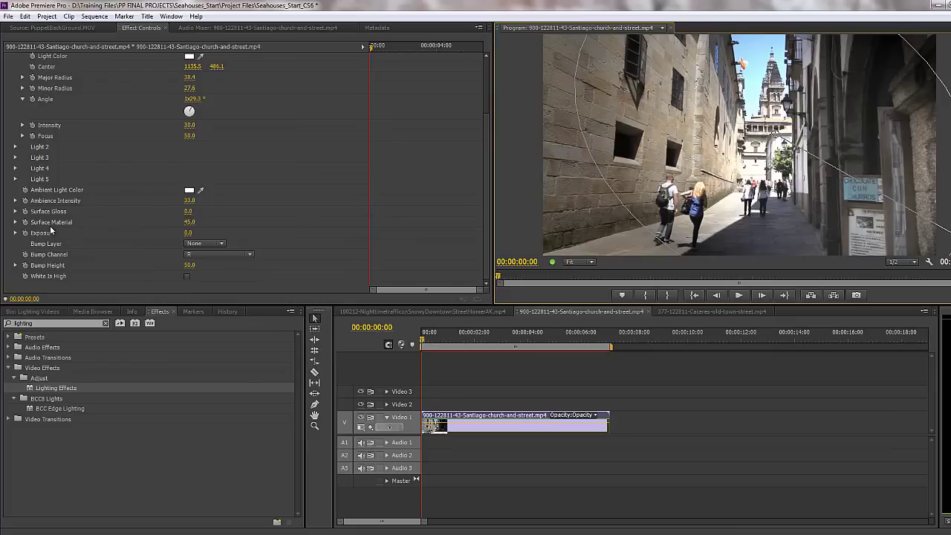
pyautogui.moveTo(192, 225); pyautogui.dragTo(159, 234)
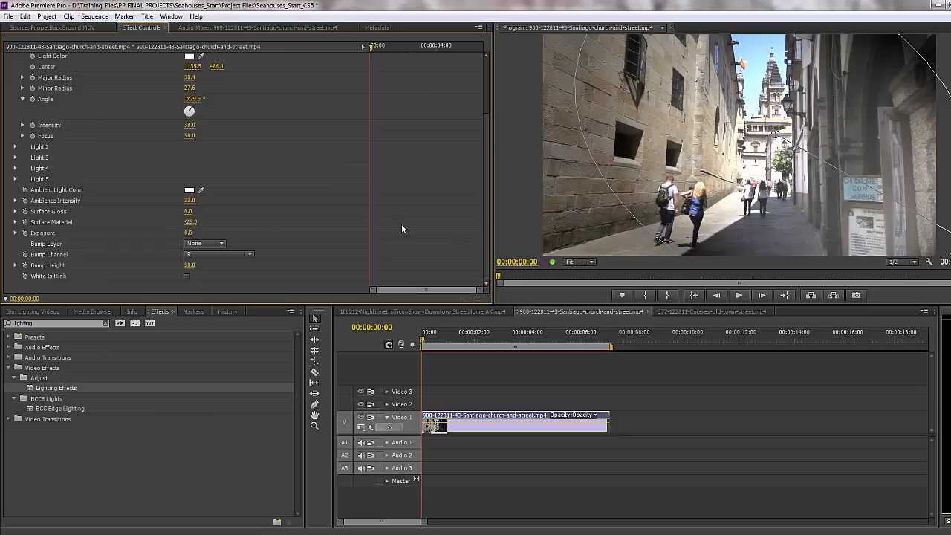
pyautogui.moveTo(190, 222); pyautogui.dragTo(272, 229)
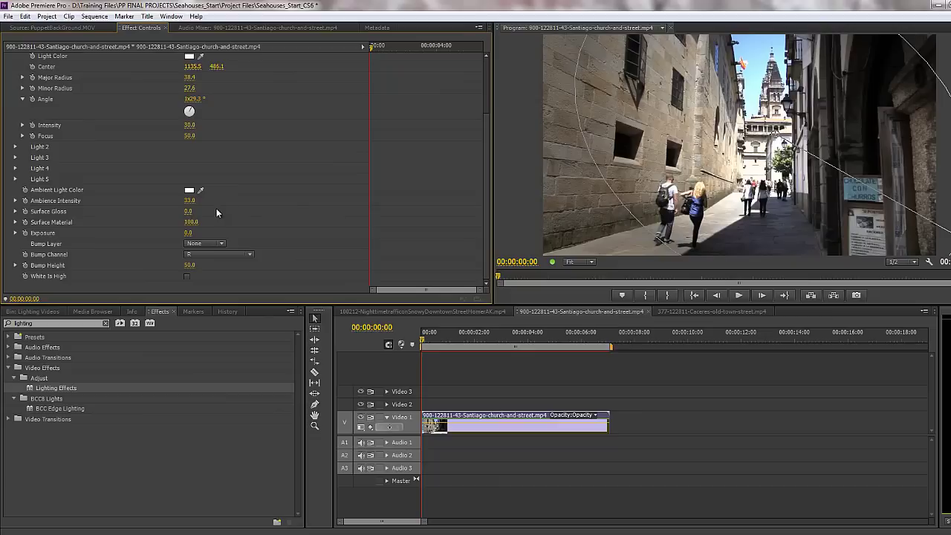
pyautogui.moveTo(188, 213); pyautogui.dragTo(262, 214)
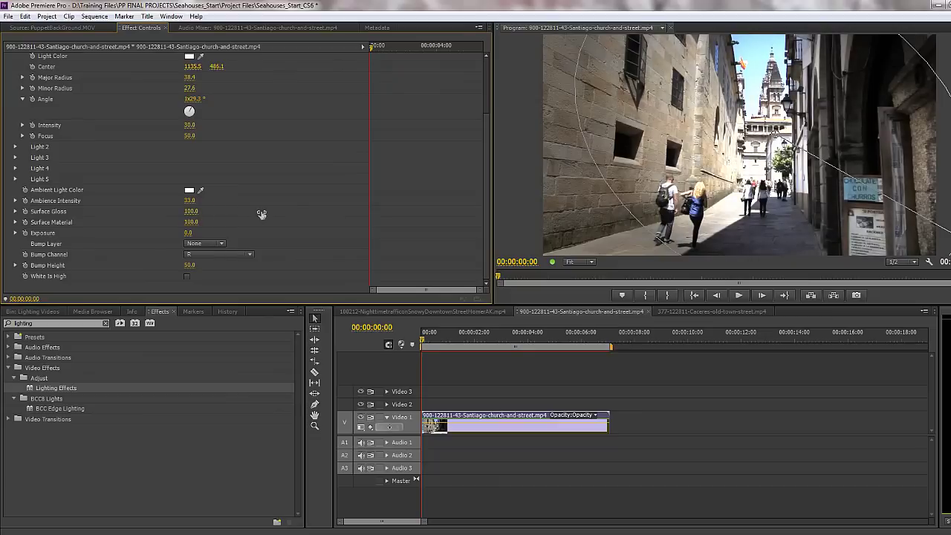
pyautogui.moveTo(189, 213); pyautogui.dragTo(146, 219)
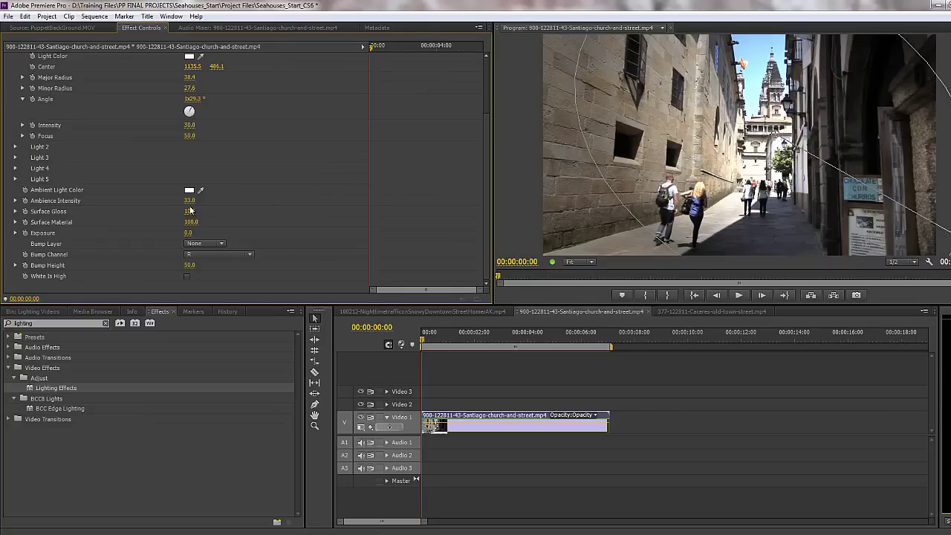
# Set the Santiago clip's Bump Layer to Video 1 and try Bump Channels G and B, ending with R
pyautogui.click(220, 244)
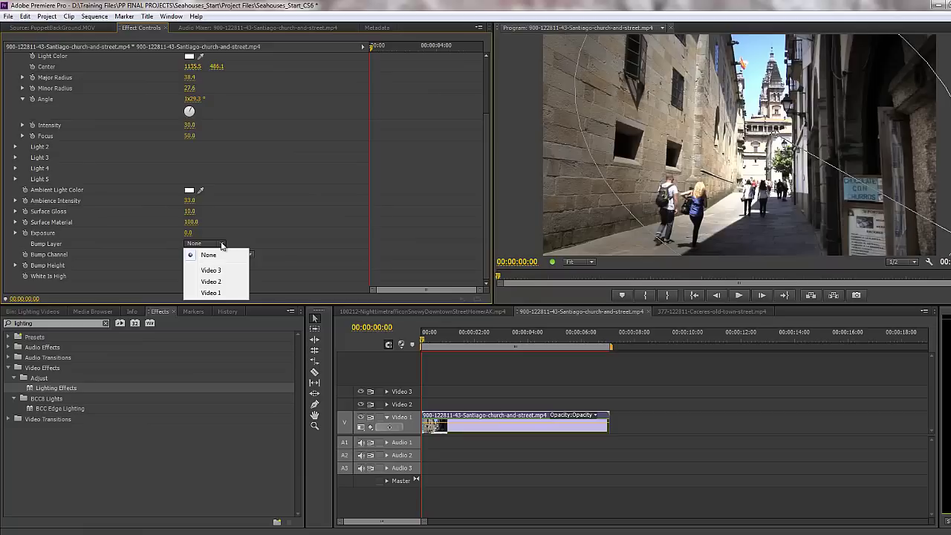
pyautogui.click(216, 293)
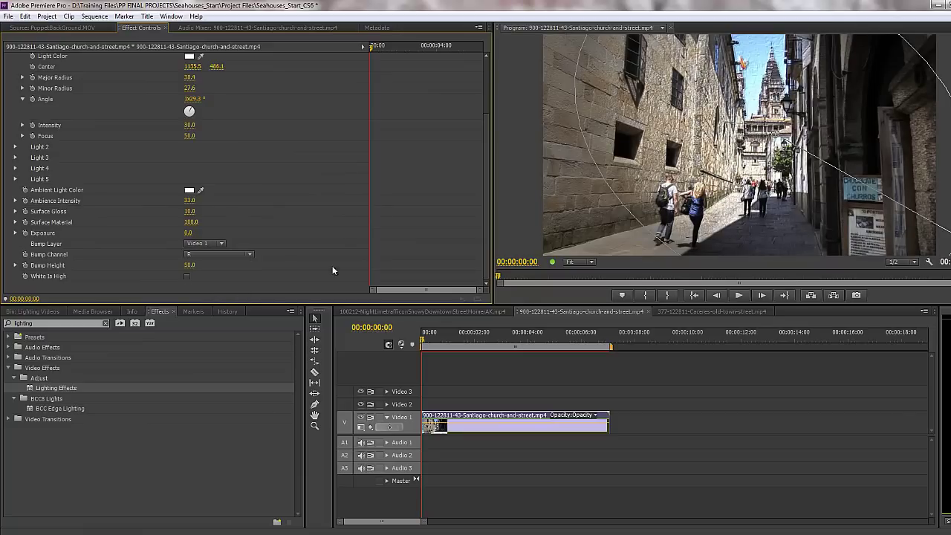
pyautogui.click(216, 254)
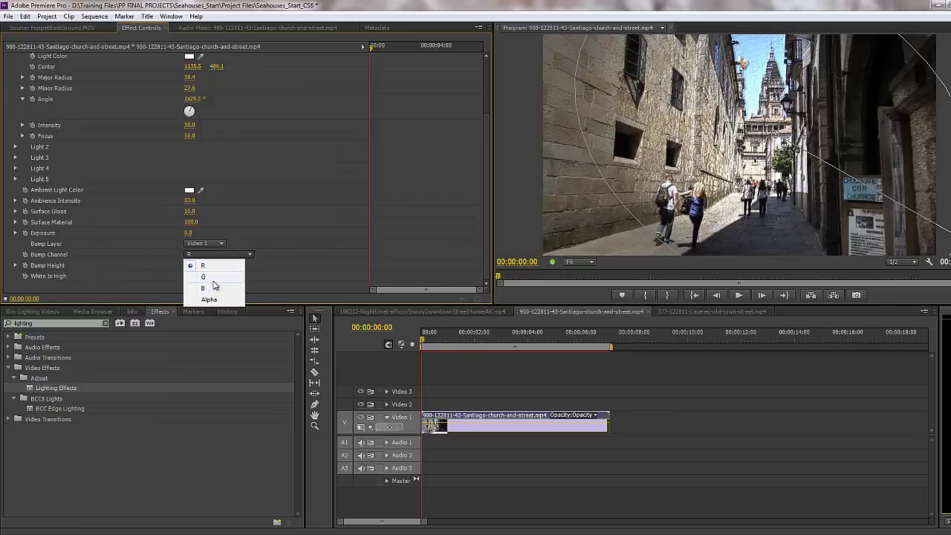
pyautogui.click(214, 279)
pyautogui.click(218, 255)
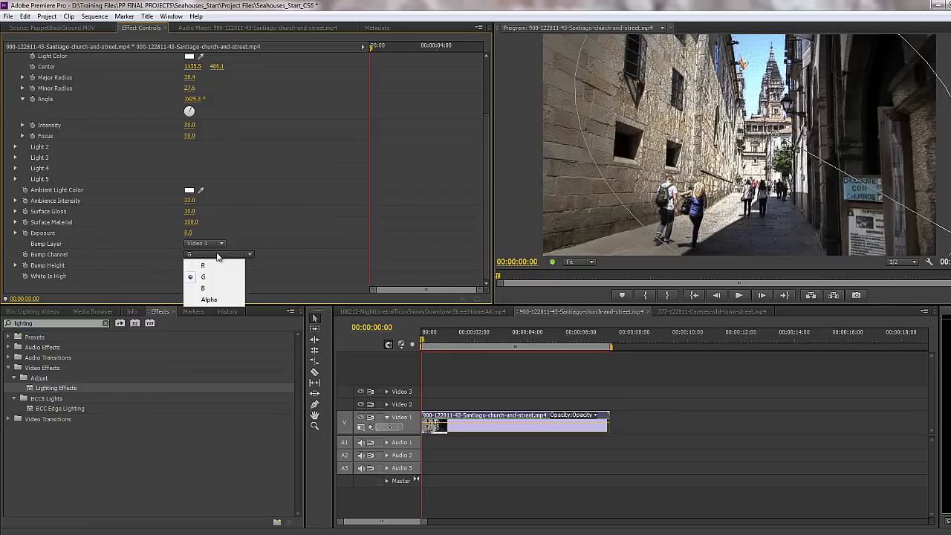
pyautogui.click(212, 288)
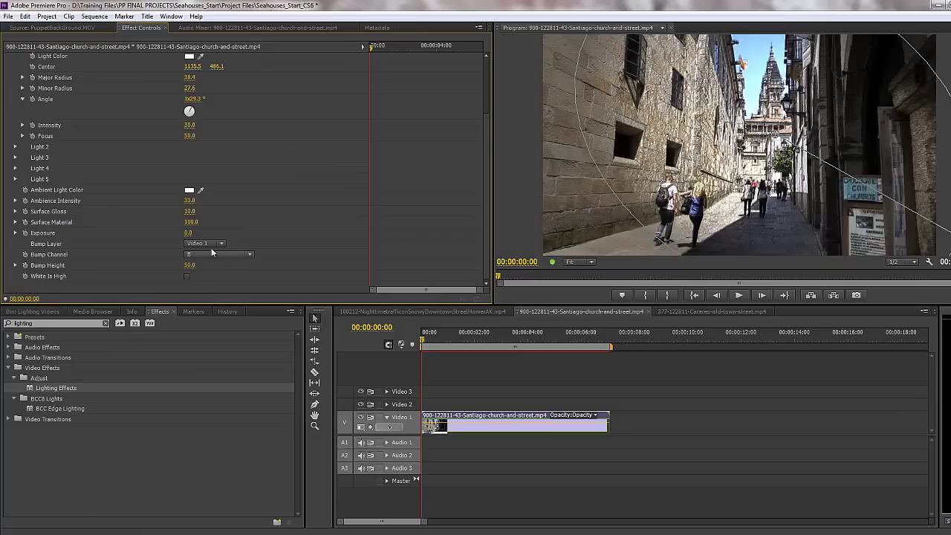
pyautogui.click(212, 254)
pyautogui.click(208, 268)
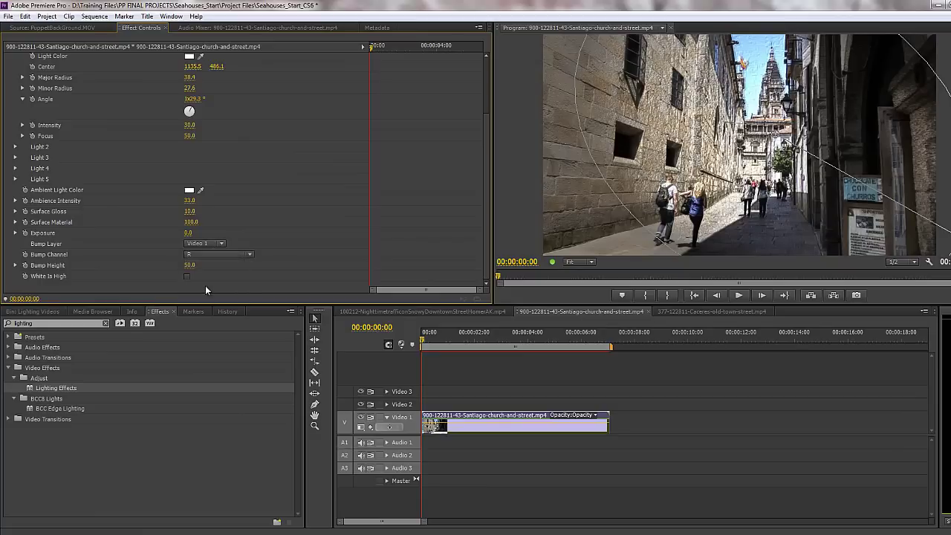
# Reduce the Surface Material to 89 and set the Bump Height to 4
pyautogui.moveTo(190, 223); pyautogui.dragTo(181, 224)
pyautogui.moveTo(197, 265); pyautogui.dragTo(176, 272)
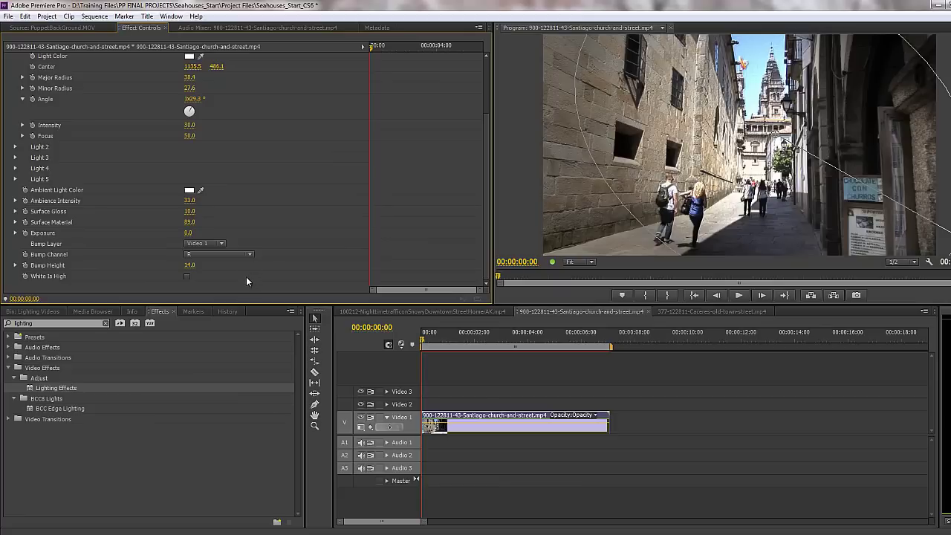
pyautogui.click(182, 268)
pyautogui.write('4')
pyautogui.press('Return')
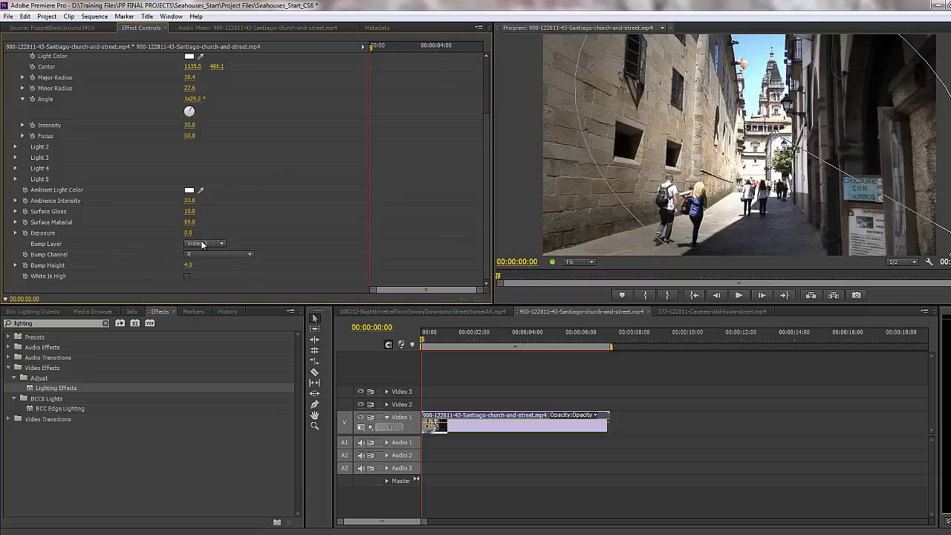
# Compare the Santiago clip with Lighting Effects off and on, and deselect the clip to hide the light outline
pyautogui.scroll(2, 32, 164)
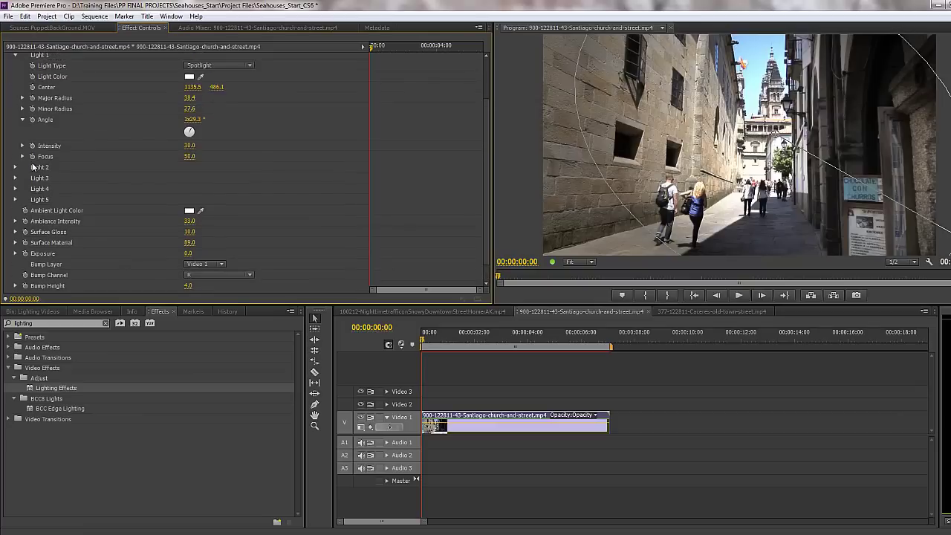
pyautogui.scroll(1, 21, 102)
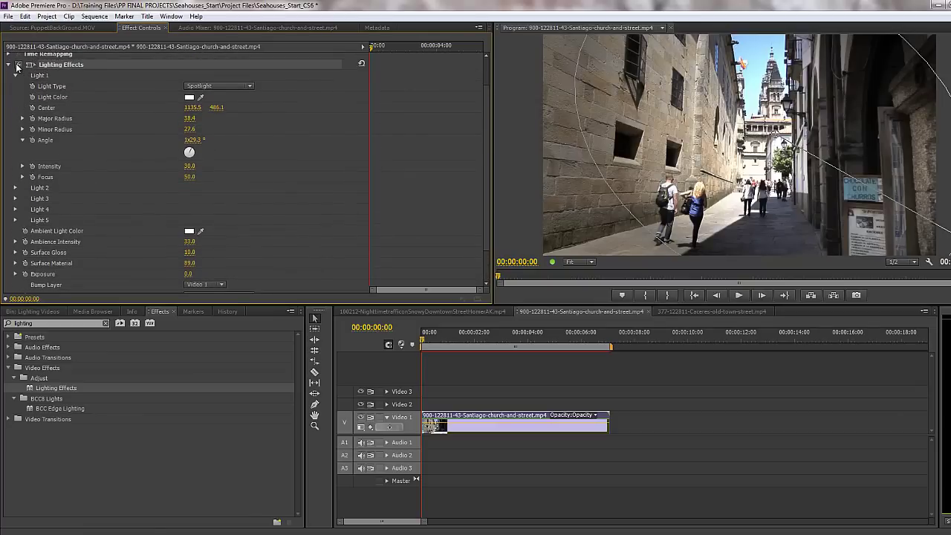
pyautogui.click(18, 66)
pyautogui.click(18, 66)
pyautogui.click(18, 65)
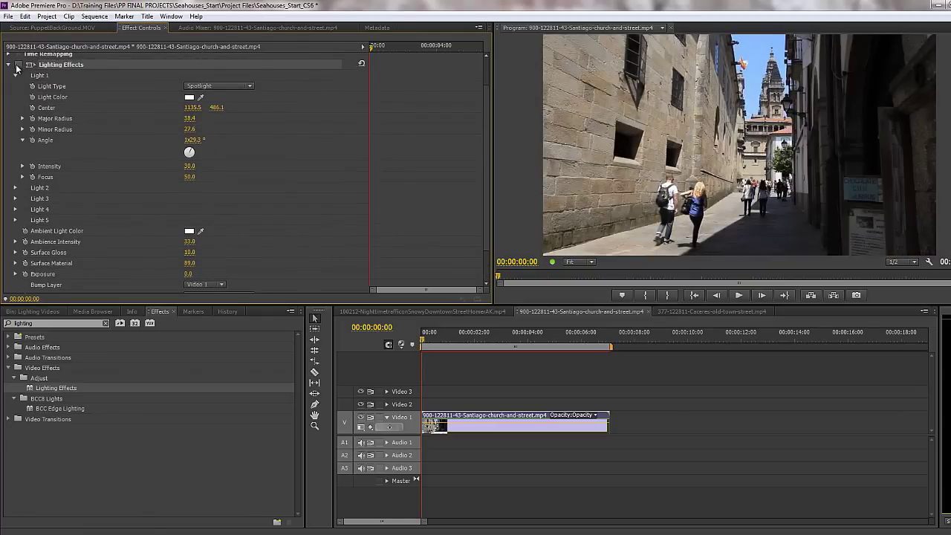
pyautogui.click(18, 65)
pyautogui.click(683, 430)
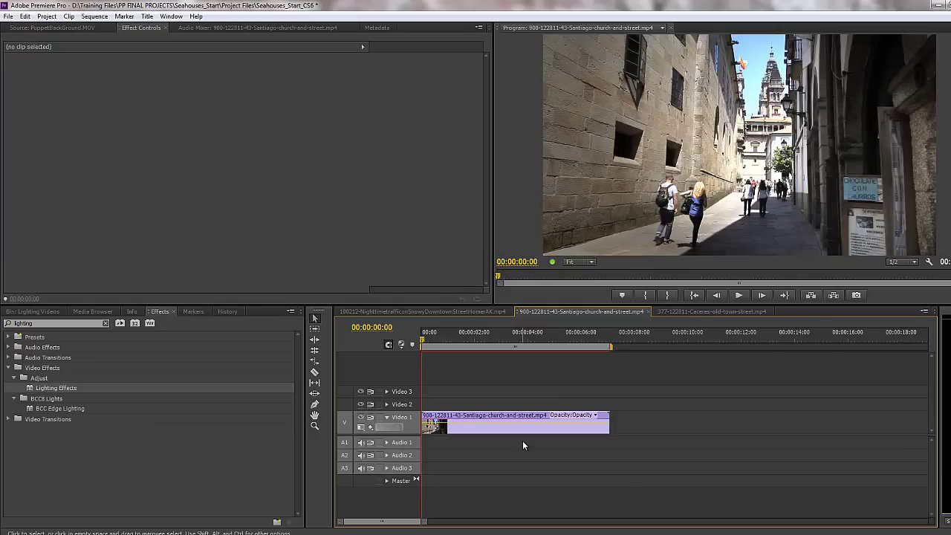
# Open the Caceres old town street sequence, apply Lighting Effects to its clip and set the Light 1 type to Omni
pyautogui.click(702, 312)
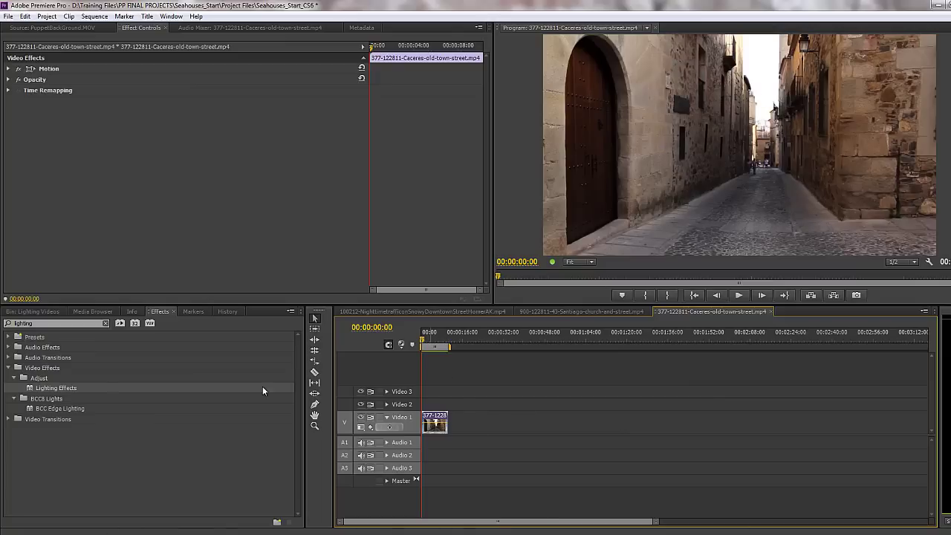
pyautogui.moveTo(47, 388); pyautogui.dragTo(431, 433)
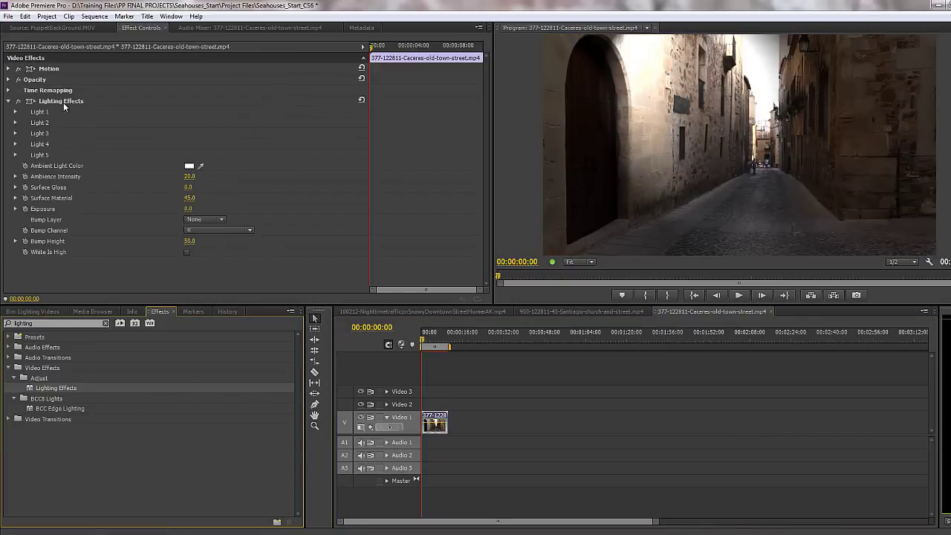
pyautogui.click(16, 112)
pyautogui.click(223, 122)
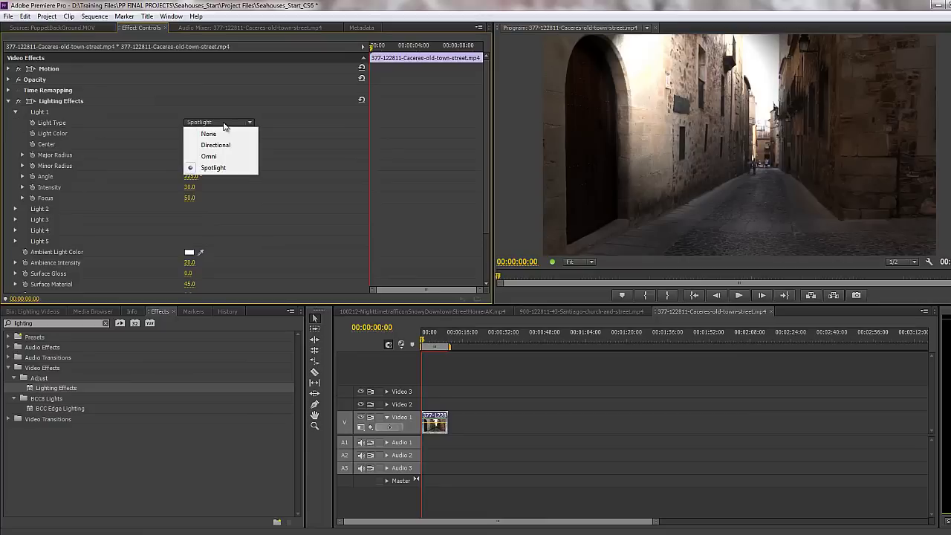
pyautogui.click(217, 158)
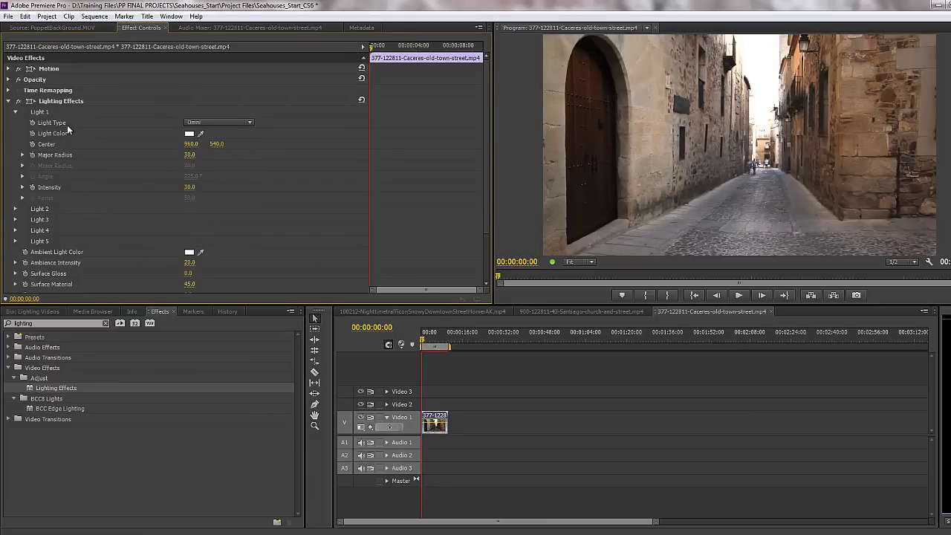
# Center the Omni light near 1030.2, 561.3 with a Major Radius of about 28, and compare with the effect off
pyautogui.click(50, 102)
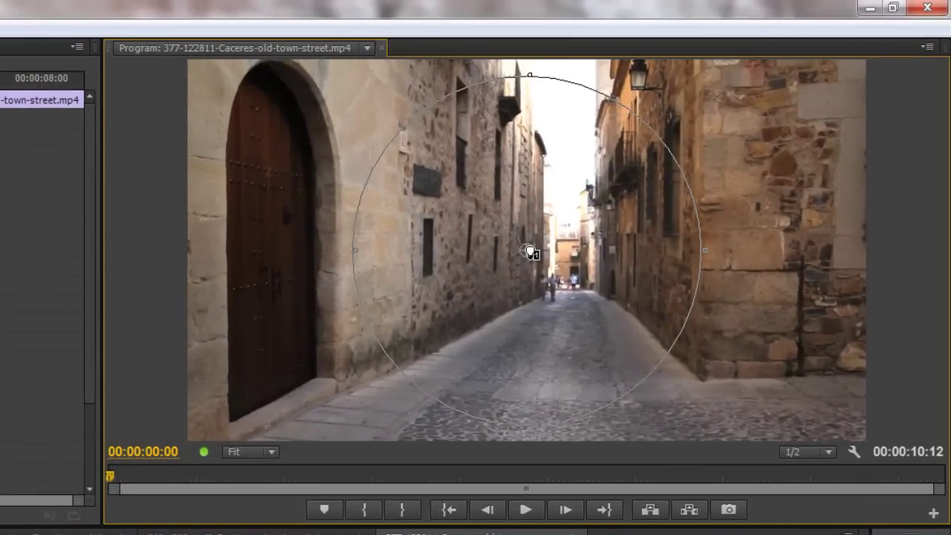
pyautogui.moveTo(531, 252); pyautogui.dragTo(555, 258)
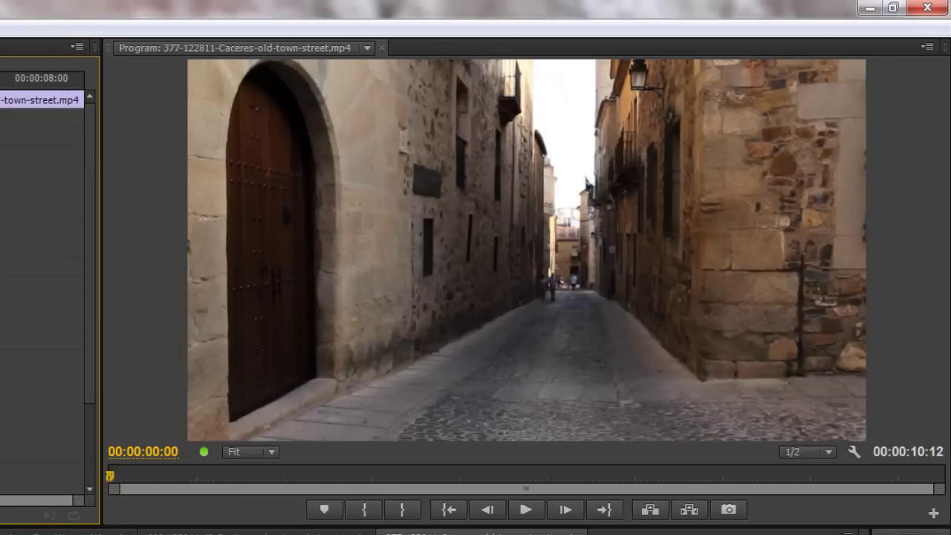
pyautogui.click(18, 101)
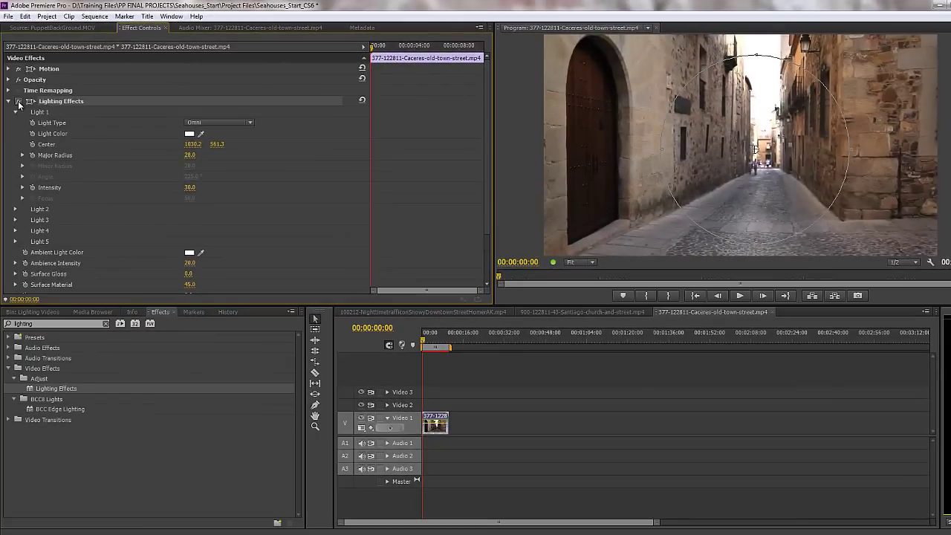
pyautogui.click(19, 101)
pyautogui.click(18, 101)
# Sample the Light Color from the shaded stone wall and adjust it to a light, near-white tone in the Color Picker
pyautogui.click(205, 133)
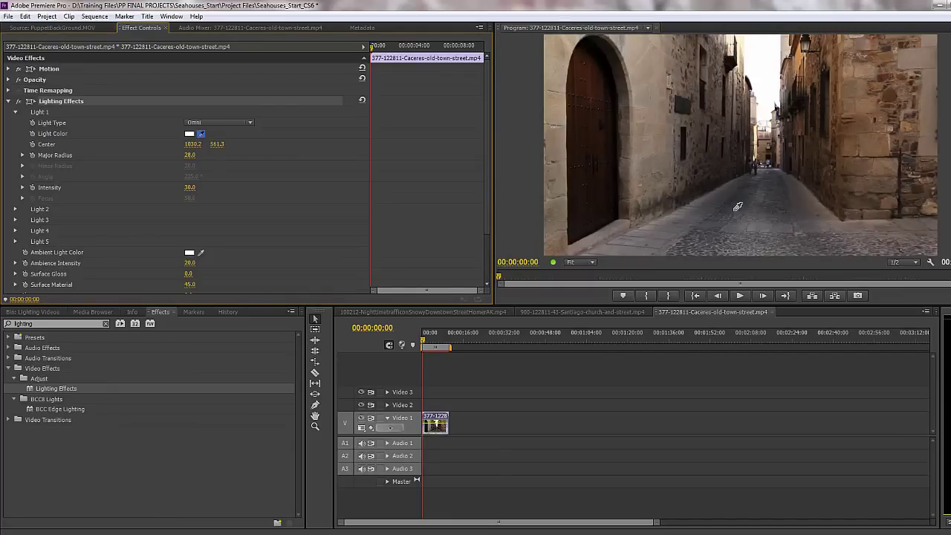
pyautogui.click(697, 145)
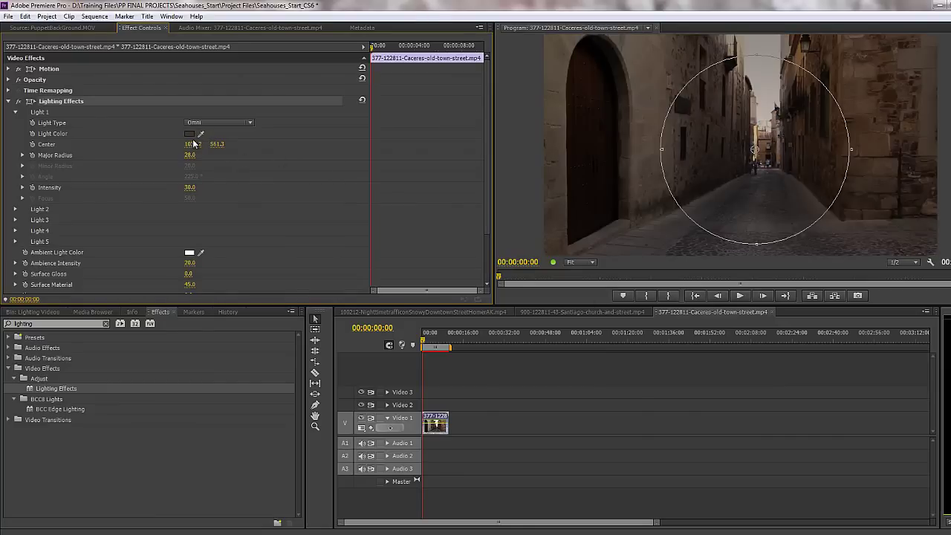
pyautogui.click(192, 135)
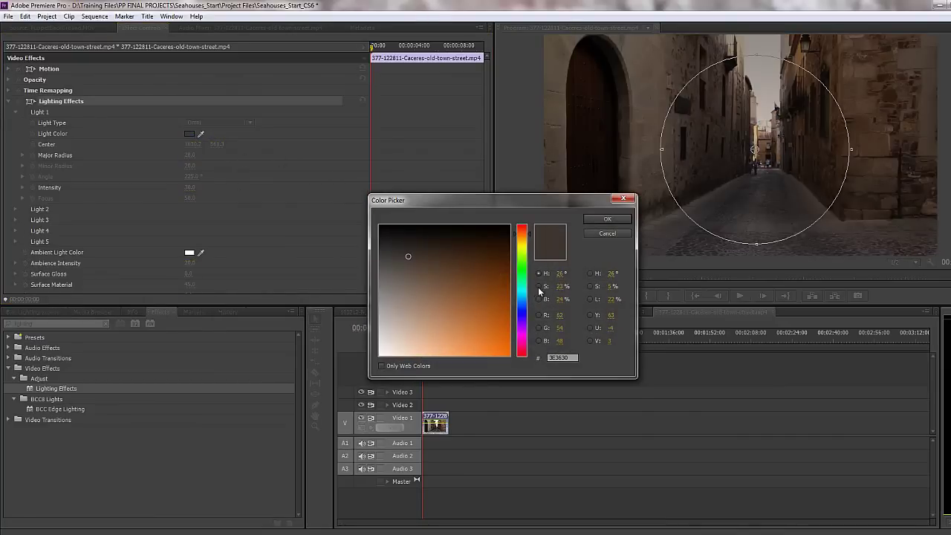
pyautogui.moveTo(561, 287)
pyautogui.mouseDown()
pyautogui.moveTo(551, 287)
pyautogui.moveTo(575, 292)
pyautogui.mouseUp()
pyautogui.click(609, 220)
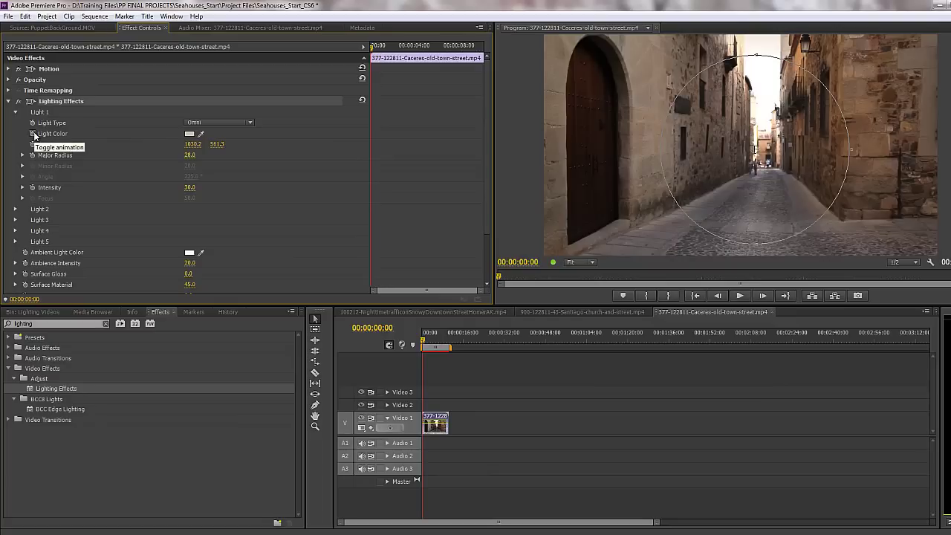
# Set the Omni light's Major Radius to 31 and the Ambience Intensity to 33
pyautogui.moveTo(190, 158)
pyautogui.mouseDown()
pyautogui.moveTo(179, 159)
pyautogui.moveTo(205, 155)
pyautogui.moveTo(191, 156)
pyautogui.mouseUp()
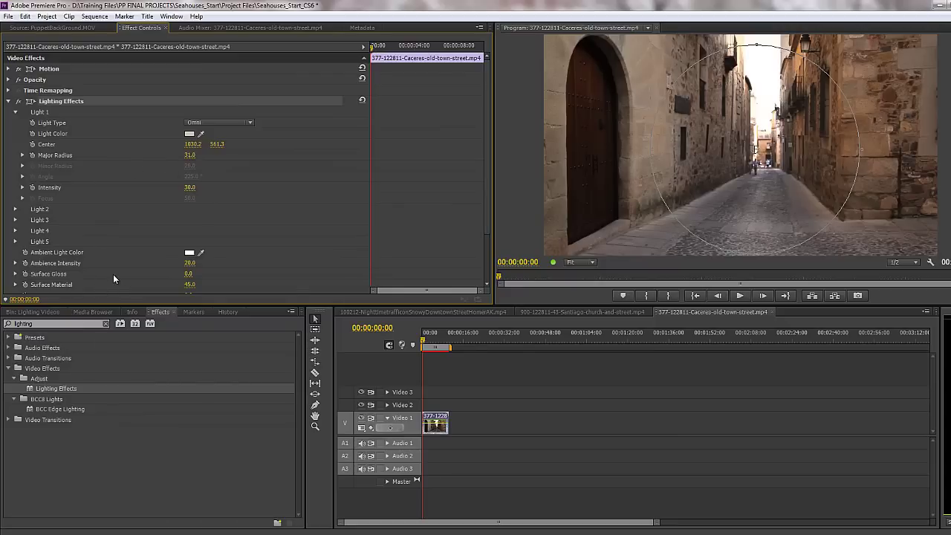
pyautogui.scroll(-1, 205, 274)
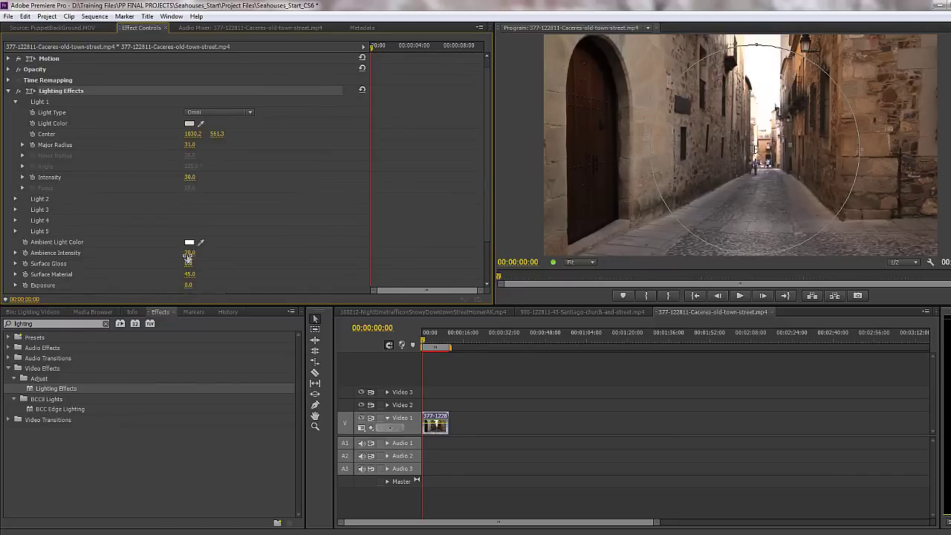
pyautogui.moveTo(189, 254); pyautogui.dragTo(195, 255)
# Toggle Lighting Effects off and on to compare the Caceres street before and after
pyautogui.scroll(1, 104, 212)
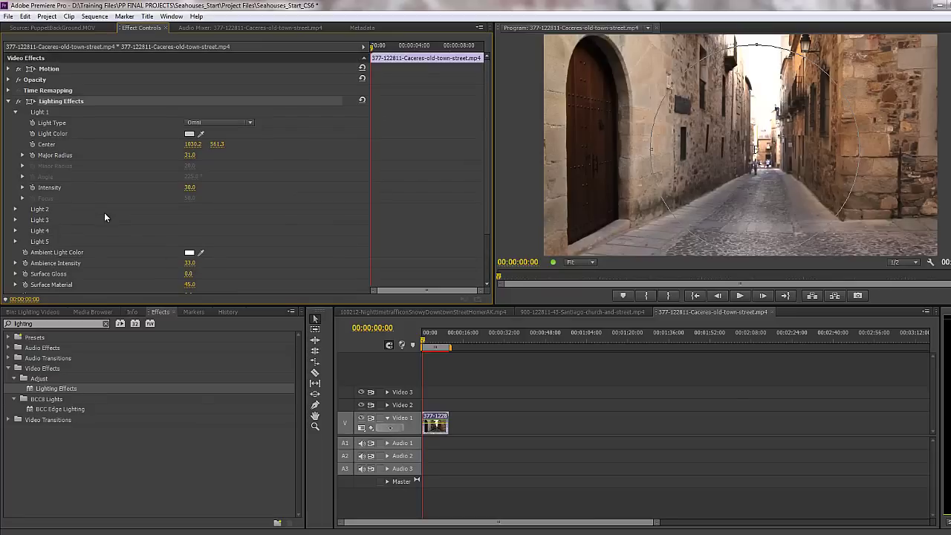
pyautogui.click(19, 101)
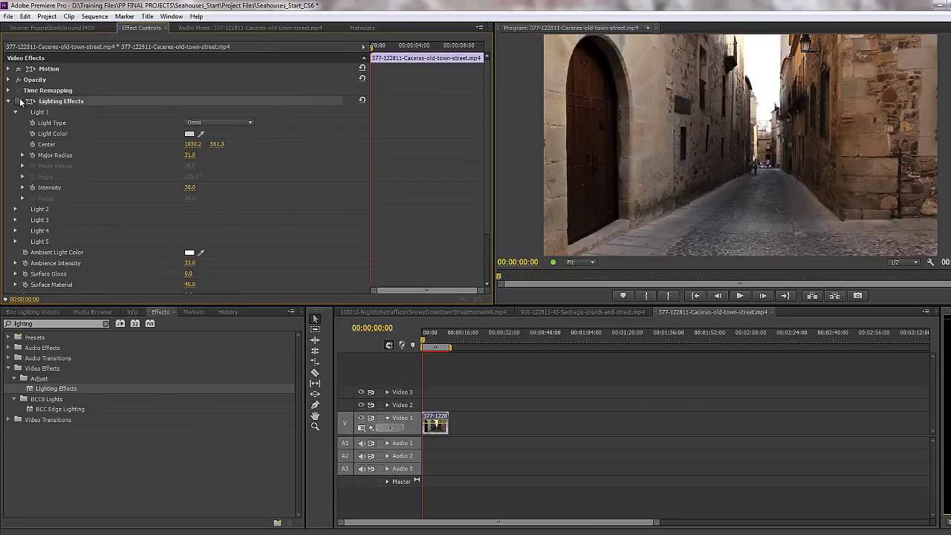
pyautogui.click(20, 101)
pyautogui.click(19, 101)
pyautogui.click(19, 101)
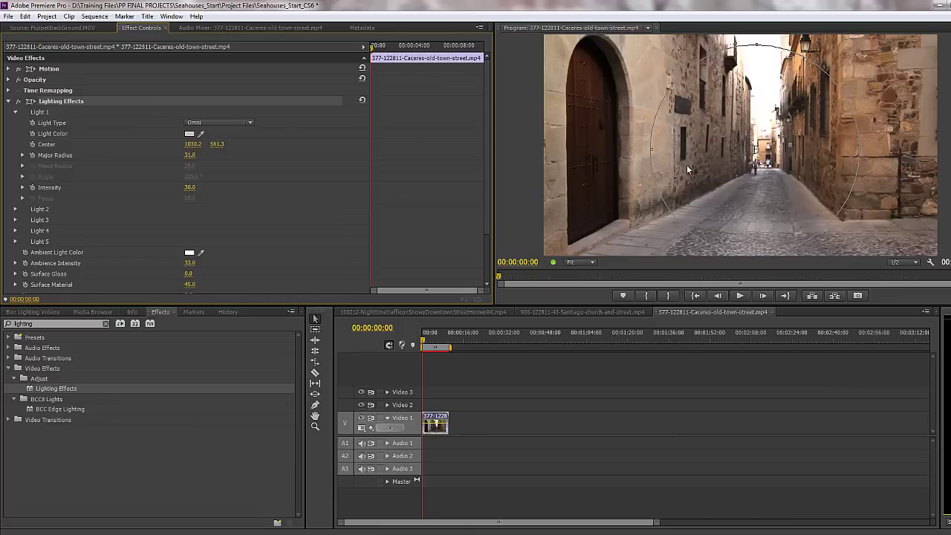
# Shrink the Omni light to a Major Radius of about 28 and collapse the Lighting Effects settings
pyautogui.moveTo(859, 149)
pyautogui.mouseDown()
pyautogui.moveTo(832, 153)
pyautogui.moveTo(852, 154)
pyautogui.mouseUp()
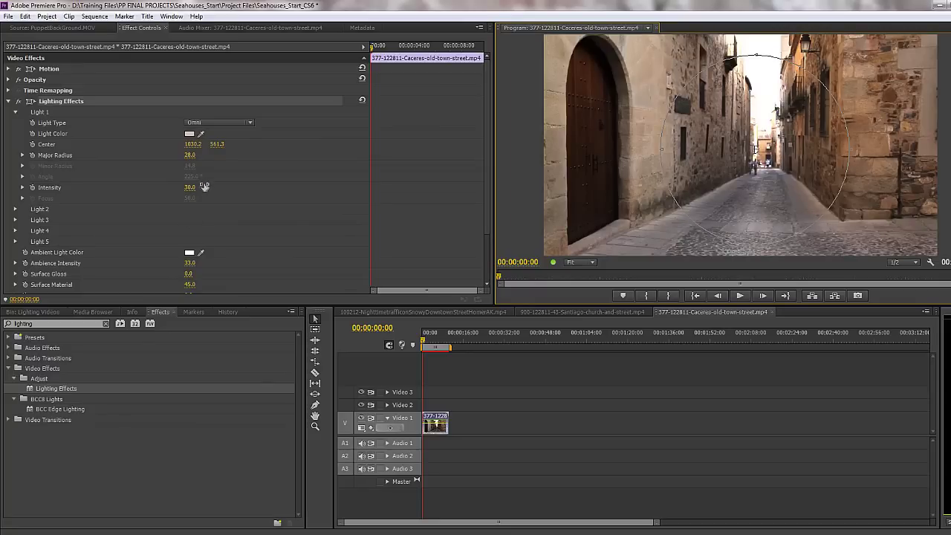
pyautogui.scroll(-1, 82, 236)
pyautogui.click(8, 101)
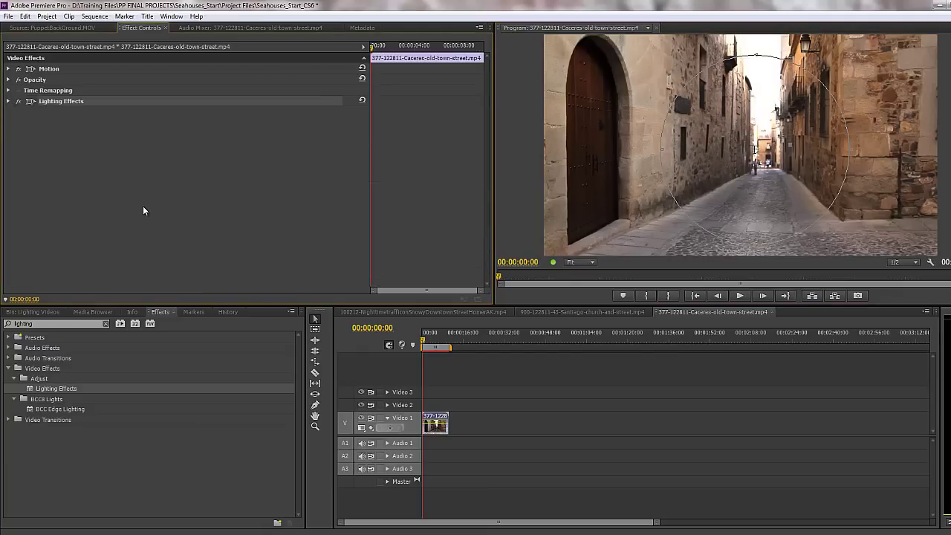
# Review the night street clip and compare the Santiago clip with Lighting Effects off and on
pyautogui.click(428, 312)
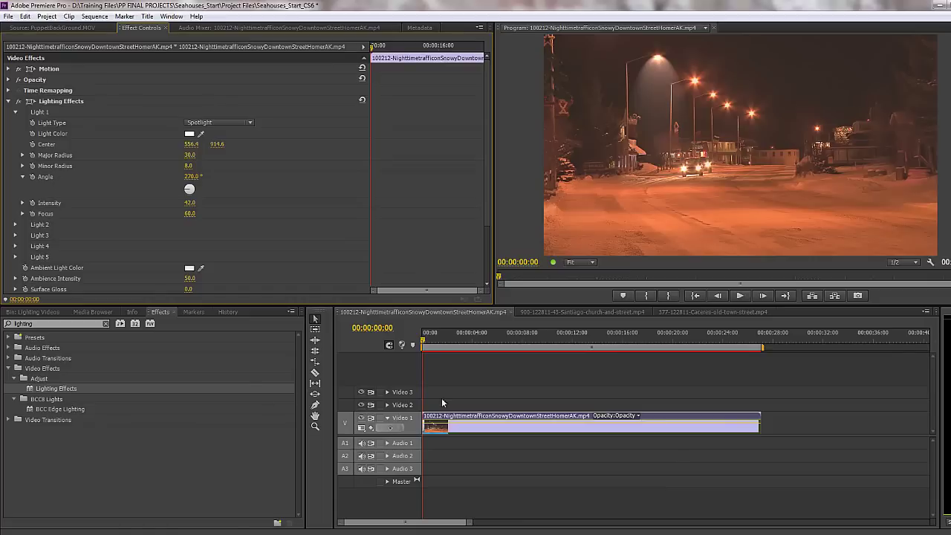
pyautogui.click(549, 314)
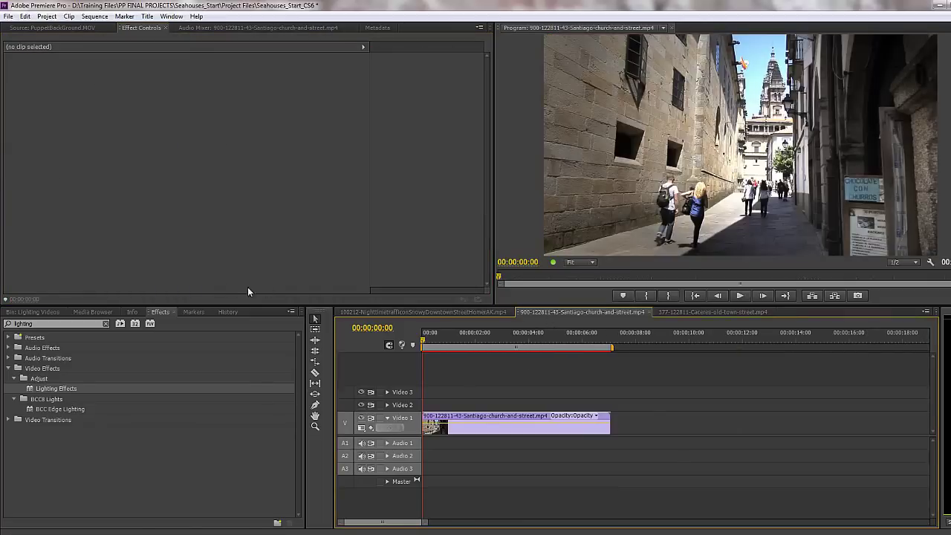
pyautogui.click(477, 425)
pyautogui.click(18, 101)
pyautogui.click(18, 101)
pyautogui.click(18, 101)
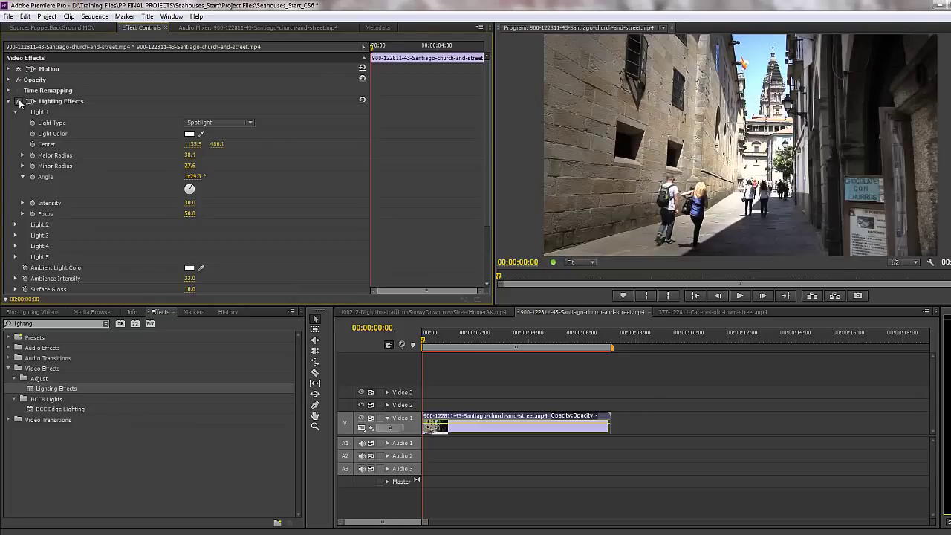
pyautogui.click(19, 101)
# Return to the Caceres sequence and compare its clip with Lighting Effects off and on
pyautogui.click(710, 312)
pyautogui.click(18, 101)
pyautogui.click(19, 101)
pyautogui.click(18, 101)
pyautogui.click(19, 101)
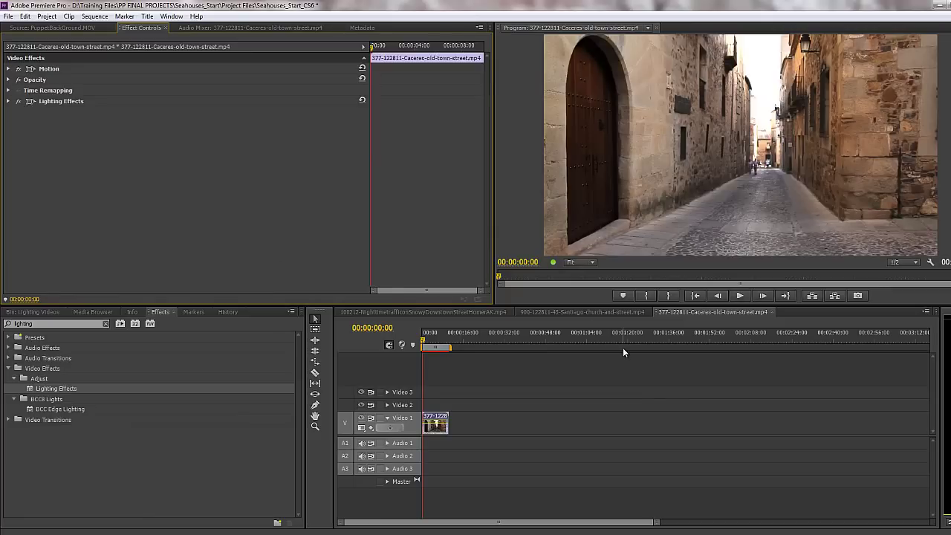